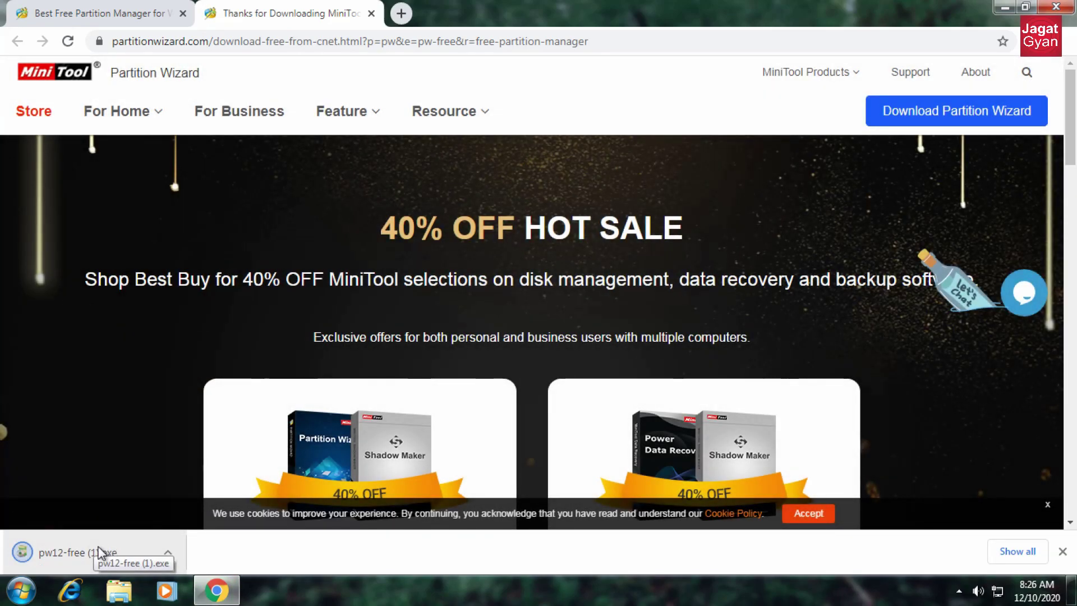
# - Run the downloaded pw12-free (1).exe installer, allow it to make changes and accept English as the setup language
pyautogui.click(90, 556)
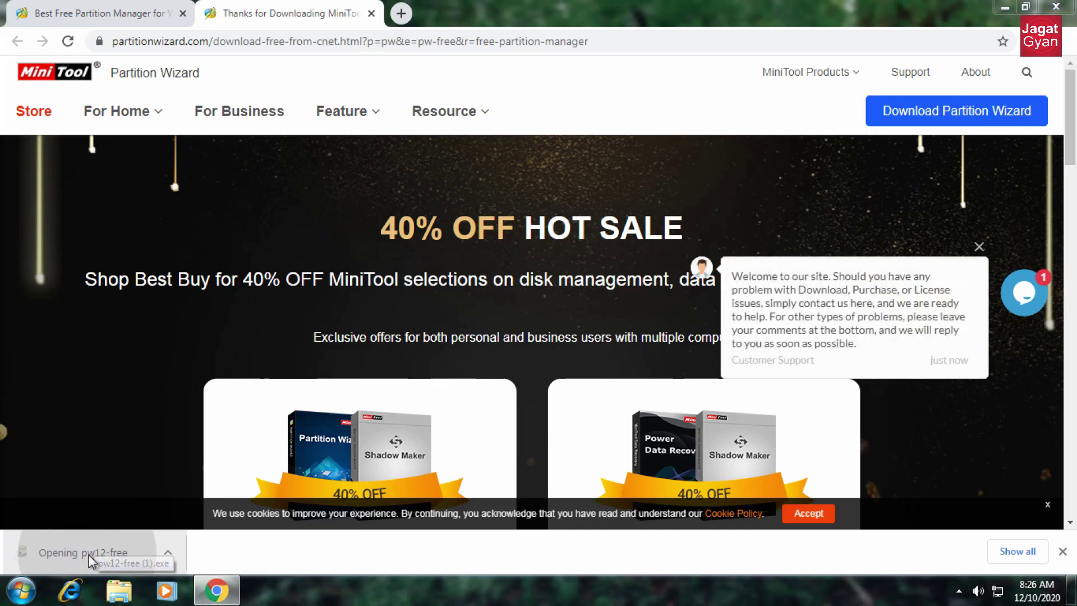
pyautogui.click(582, 310)
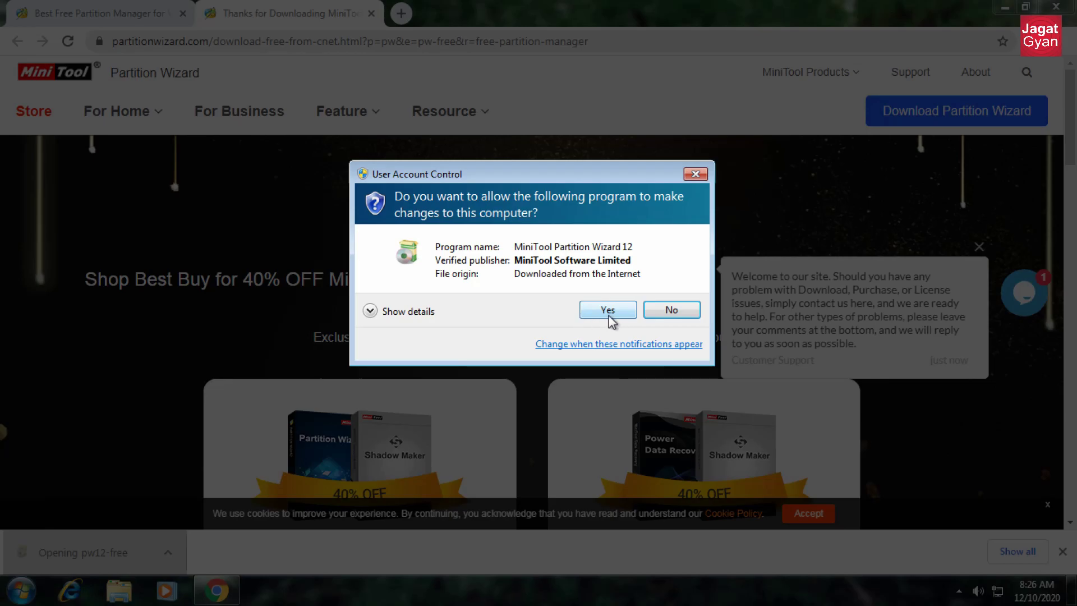
pyautogui.click(609, 310)
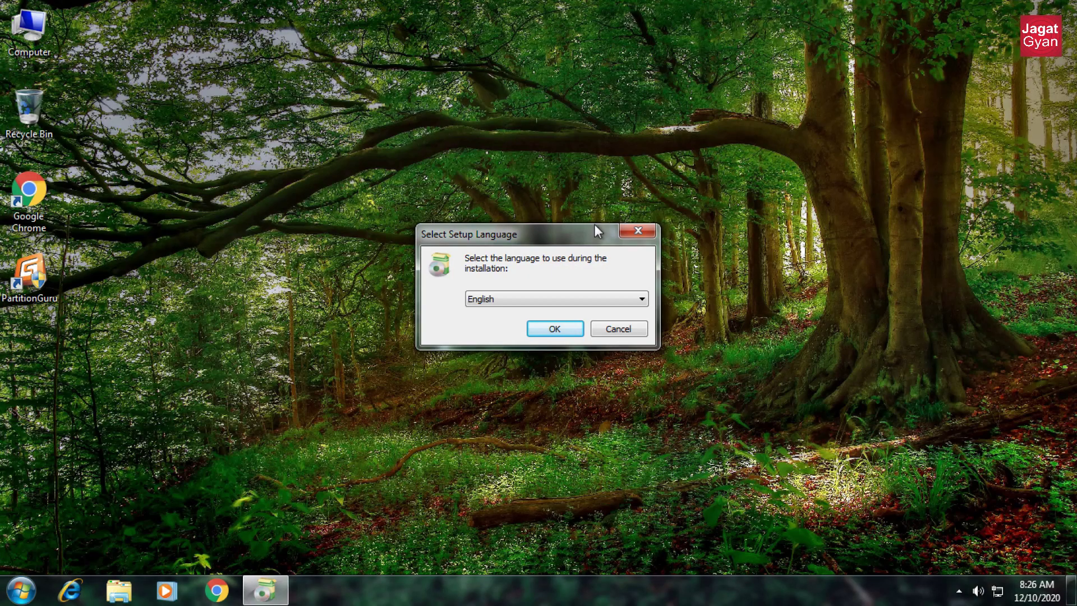
pyautogui.click(575, 328)
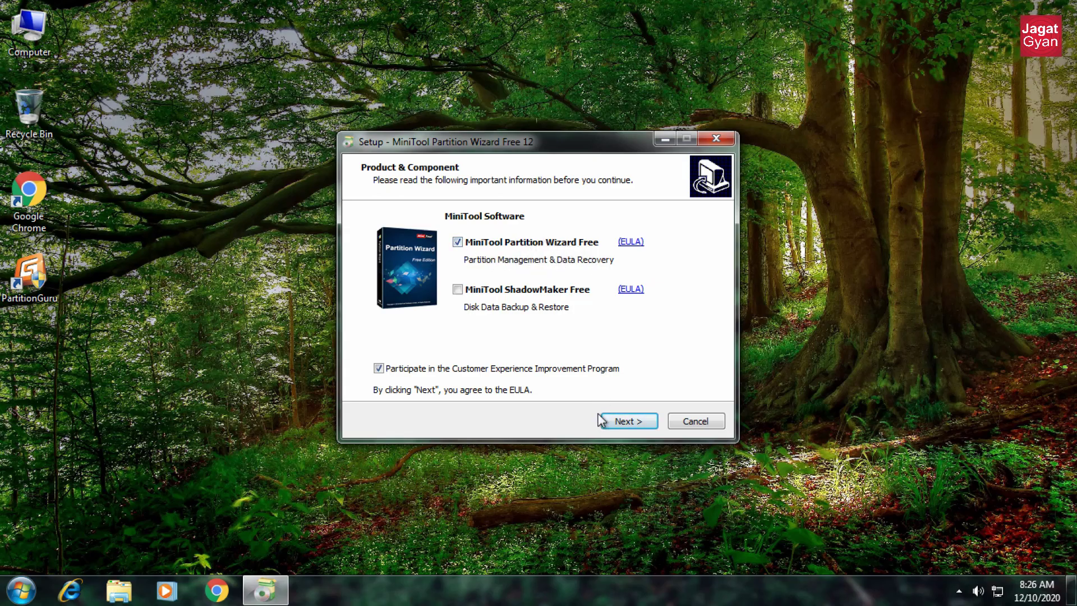
# - Install MiniTool Partition Wizard Free into the existing C:\Program Files\MiniTool Partition Wizard 12 folder and launch it
pyautogui.click(624, 424)
pyautogui.click(635, 431)
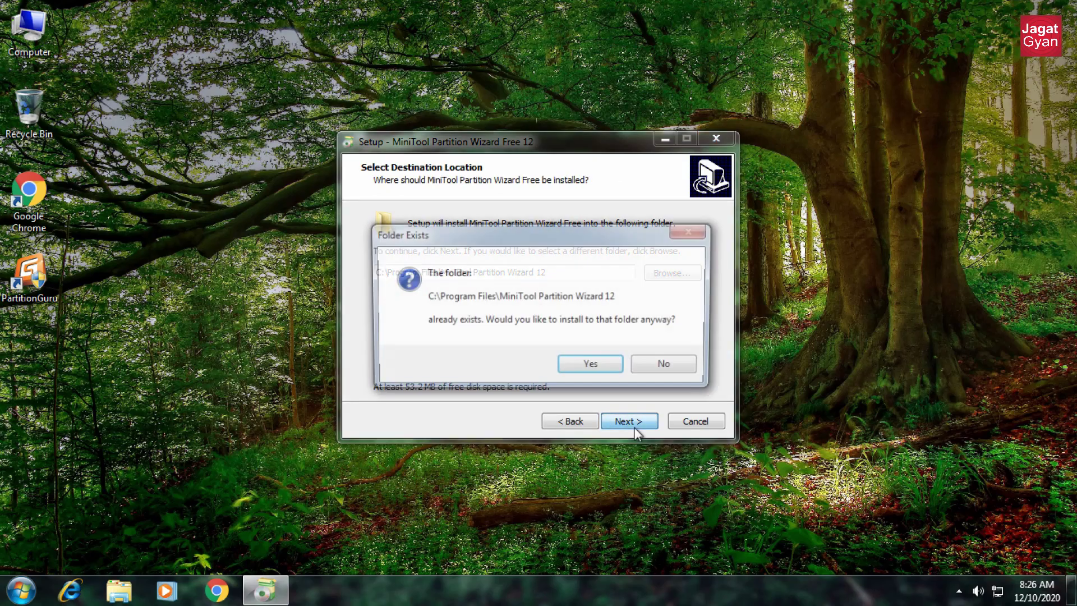
pyautogui.click(592, 370)
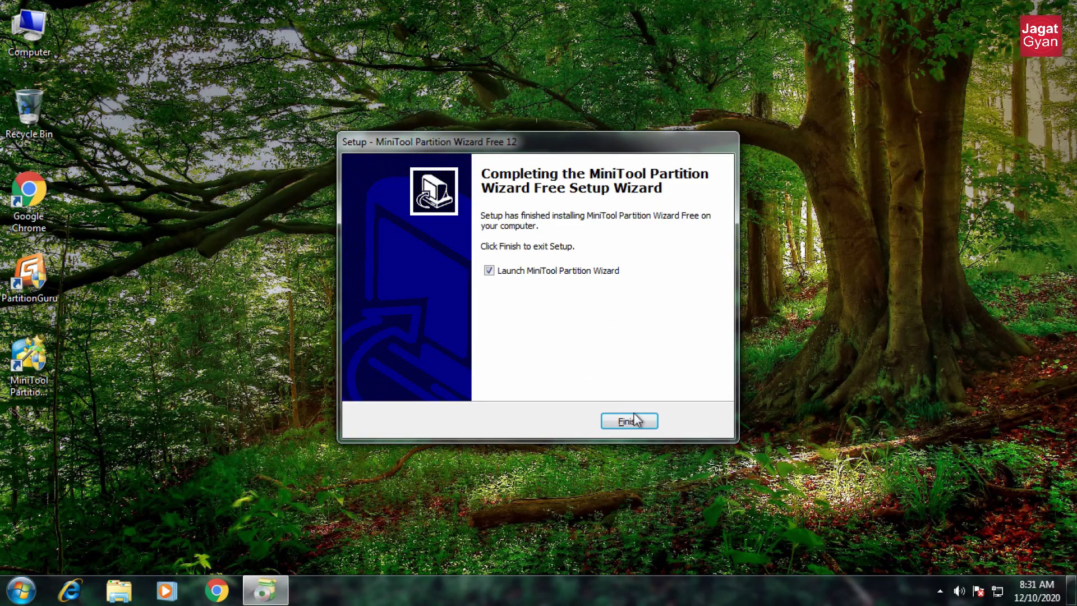
pyautogui.click(636, 426)
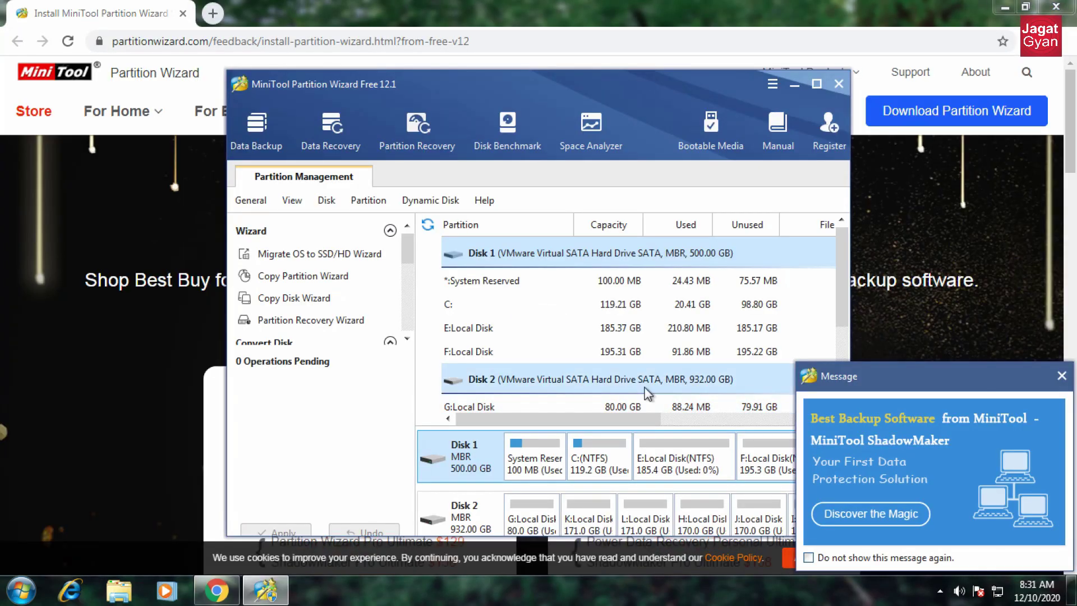
# - Minimize the browser, dismiss the ShadowMaker advertisement and maximize the Partition Wizard window
pyautogui.click(1006, 6)
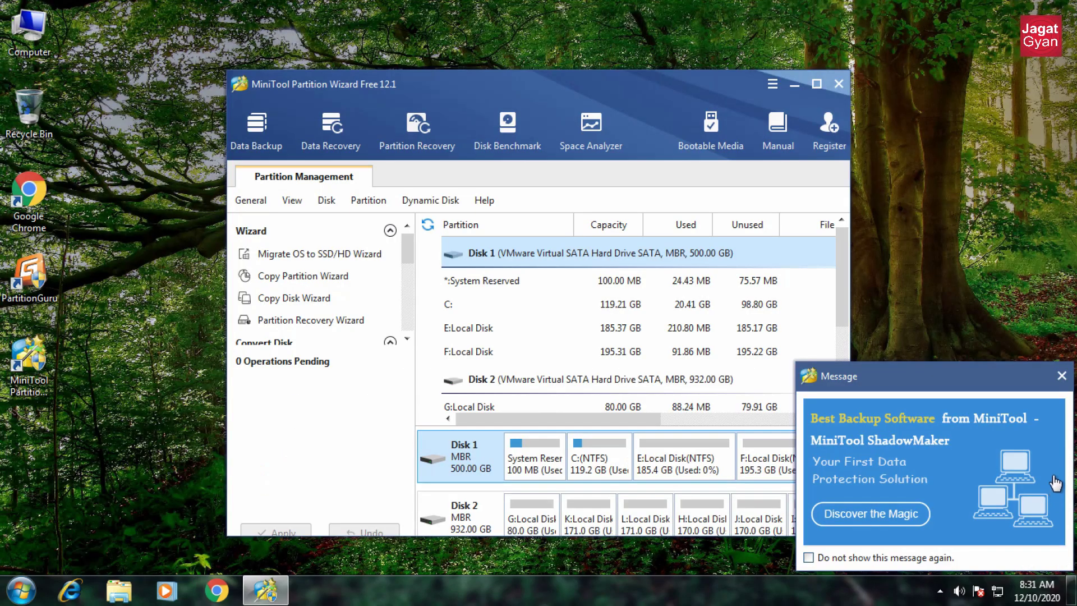
pyautogui.click(1062, 377)
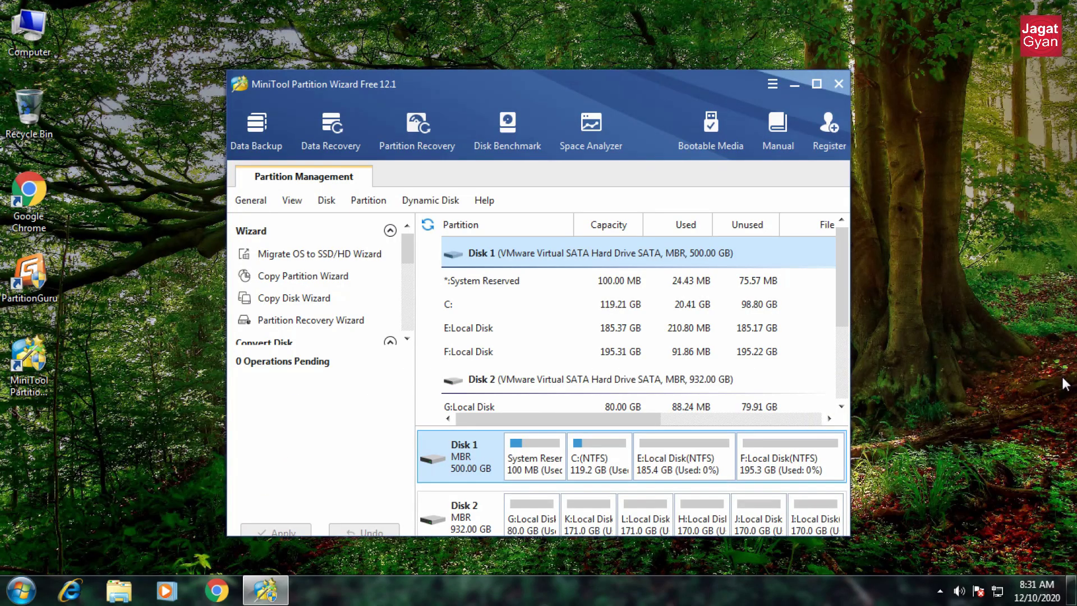
pyautogui.click(817, 84)
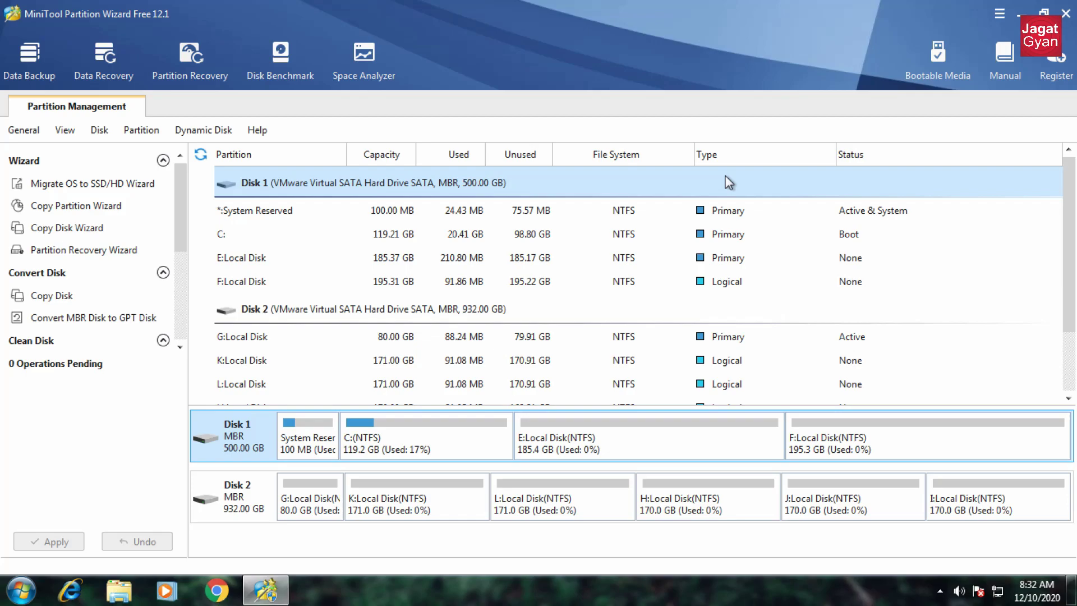
# - Select Disk 2, examine its drives G: through L: in Windows Explorer's Computer view, and close that window
pyautogui.click(227, 504)
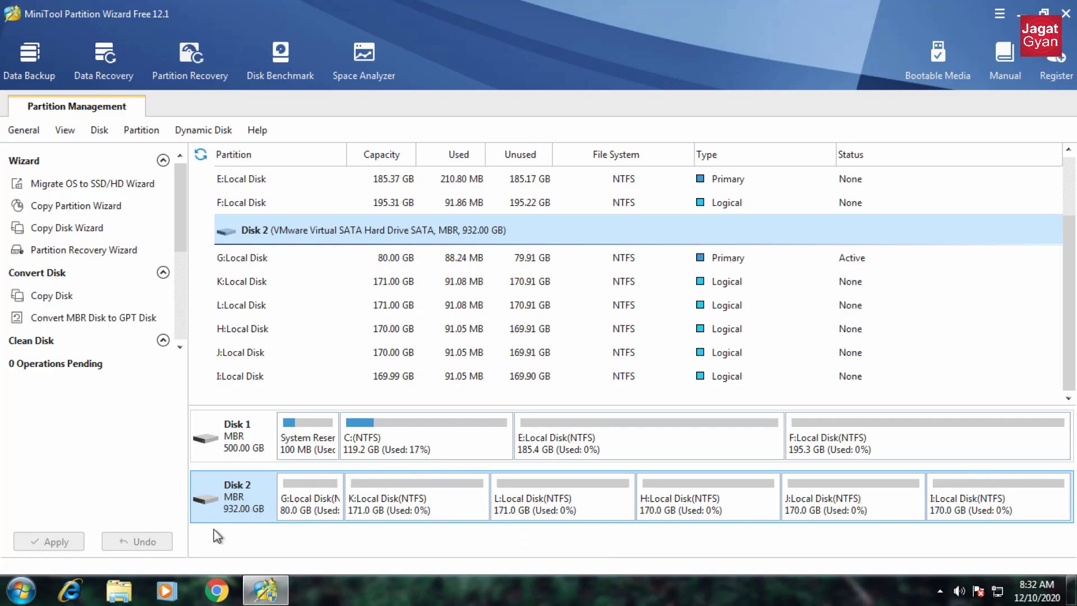
pyautogui.click(119, 590)
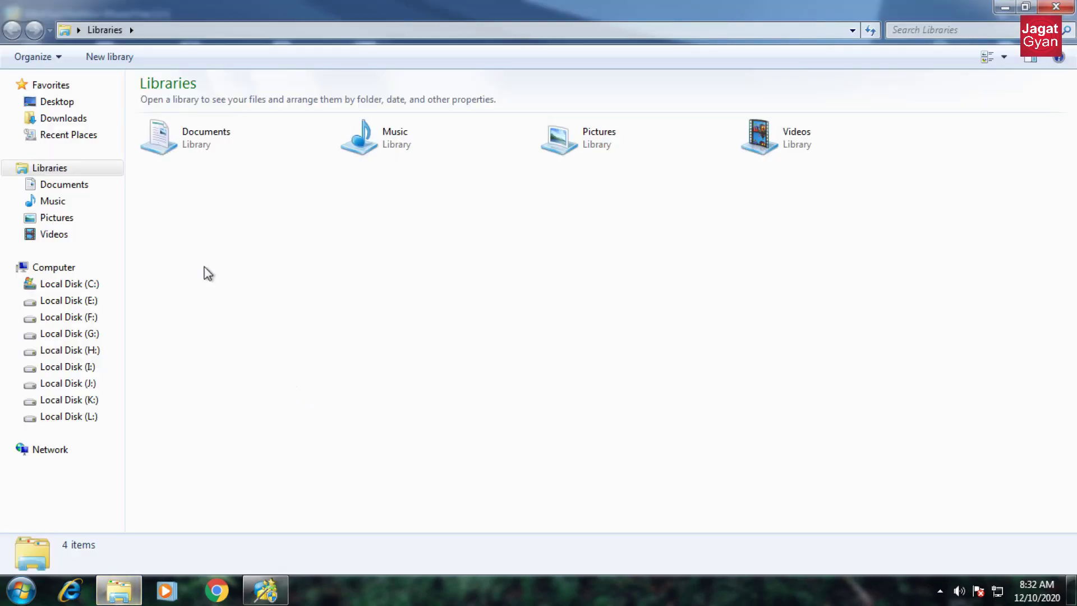
pyautogui.click(71, 271)
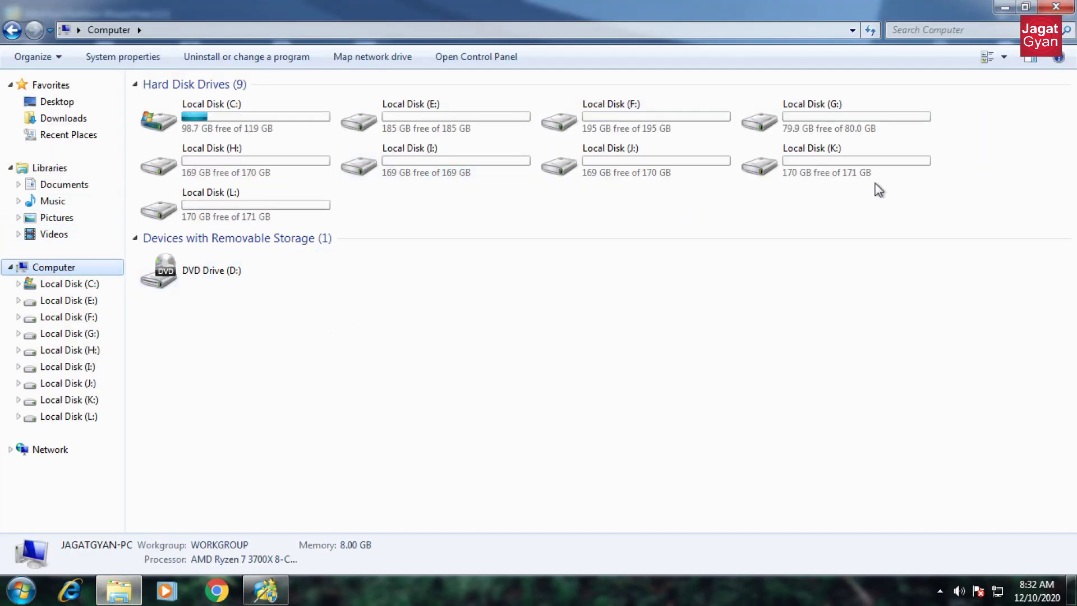
pyautogui.click(791, 129)
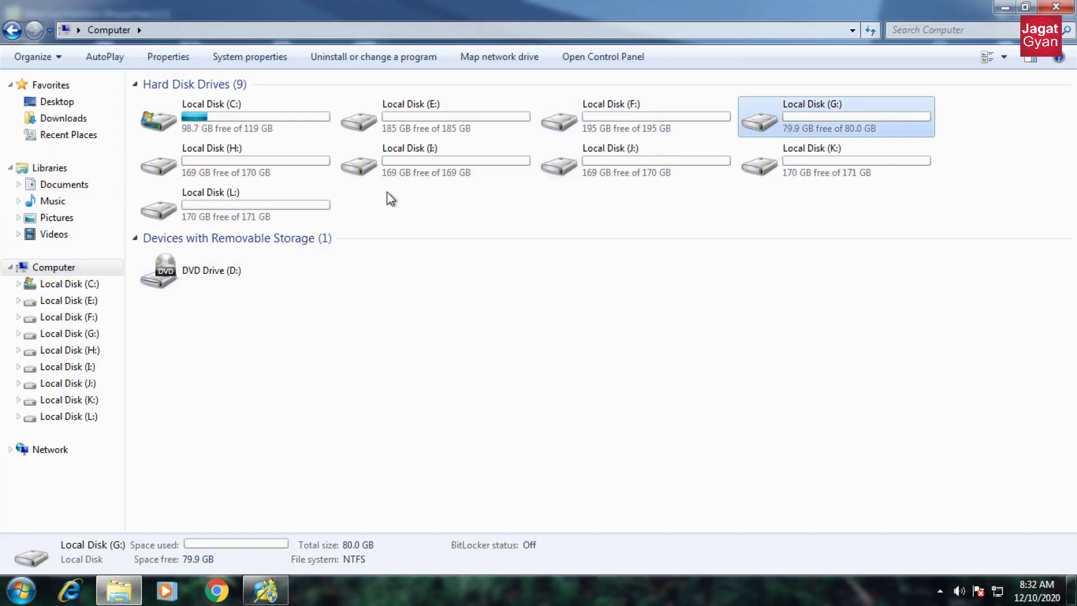
pyautogui.keyDown('shift'); pyautogui.click(305, 205); pyautogui.keyUp('shift')
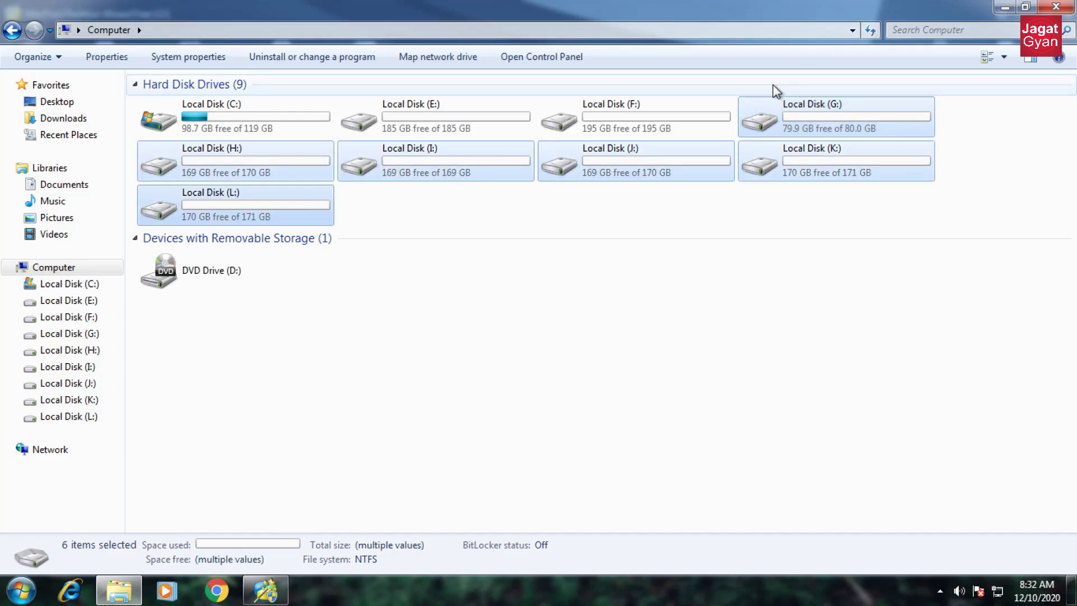
pyautogui.doubleClick(878, 12)
pyautogui.click(886, 150)
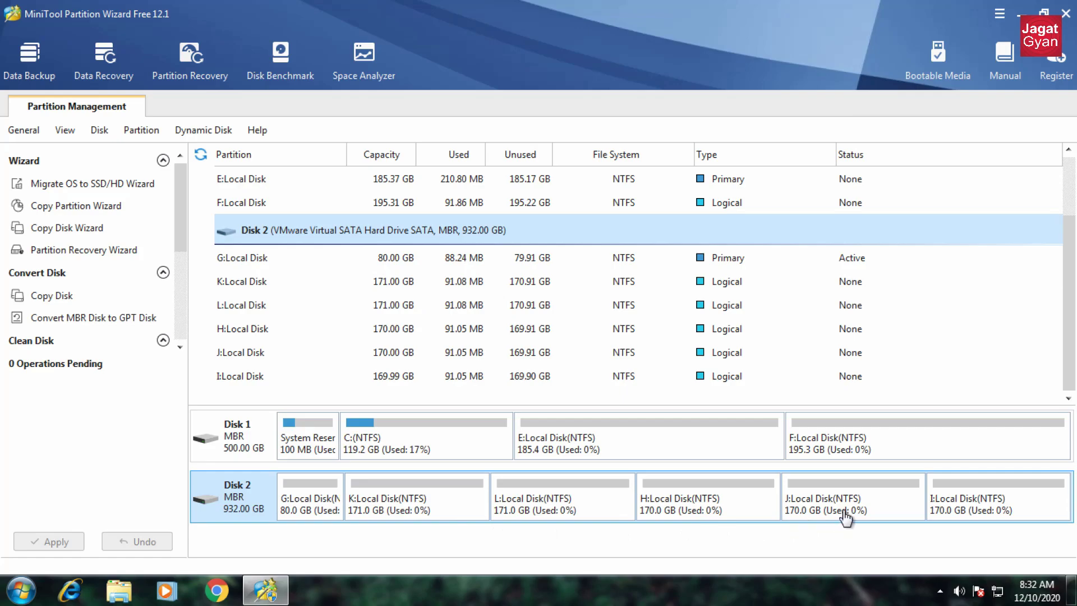
# - Inspect the partitions on Disk 2 and Disk 1 in Partition Wizard, ending with Disk 2 selected
pyautogui.click(749, 504)
pyautogui.click(961, 511)
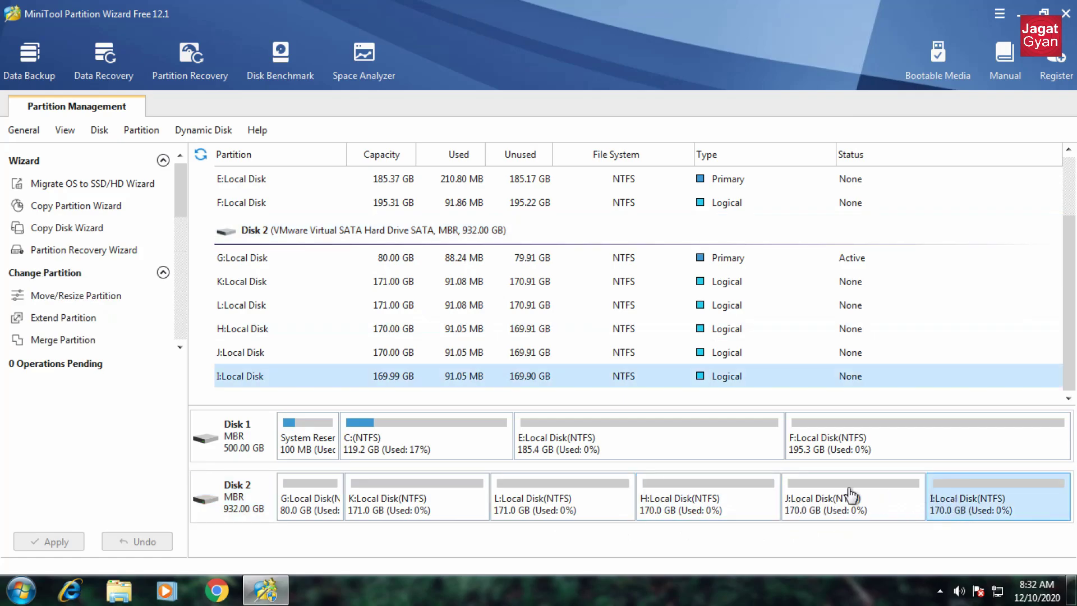
pyautogui.click(244, 440)
pyautogui.click(482, 448)
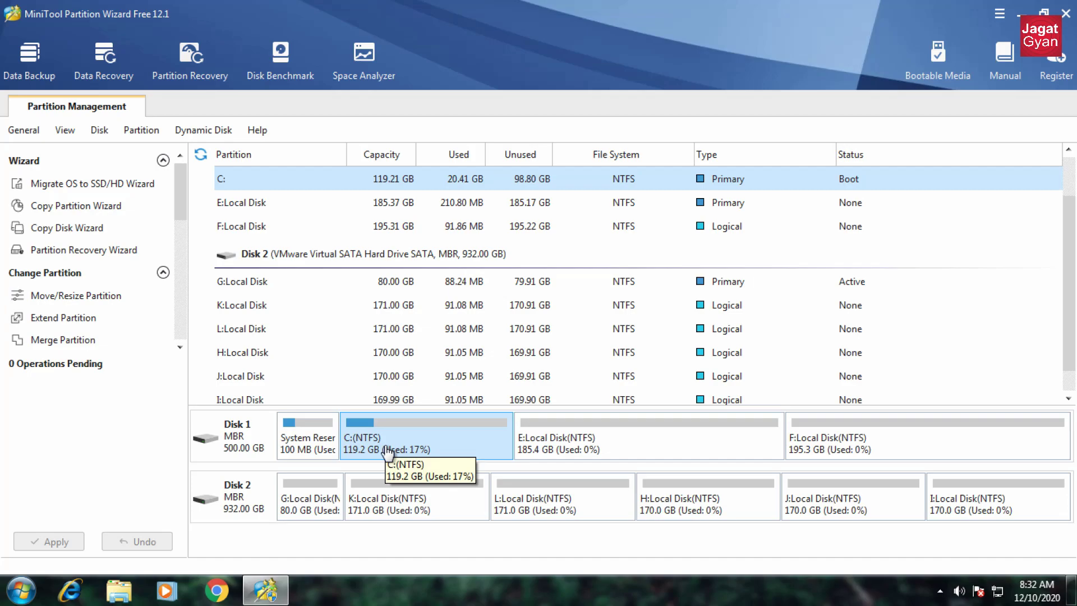
pyautogui.click(257, 498)
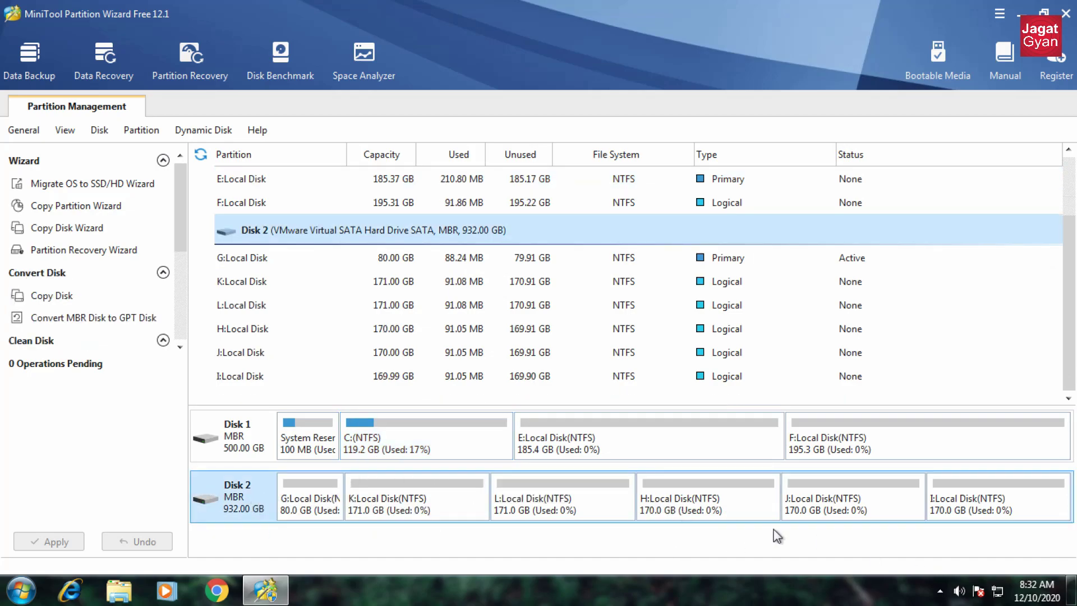
# - Switch to Windows Explorer, create a new folder on Local Disk (J:) and open it
pyautogui.click(115, 594)
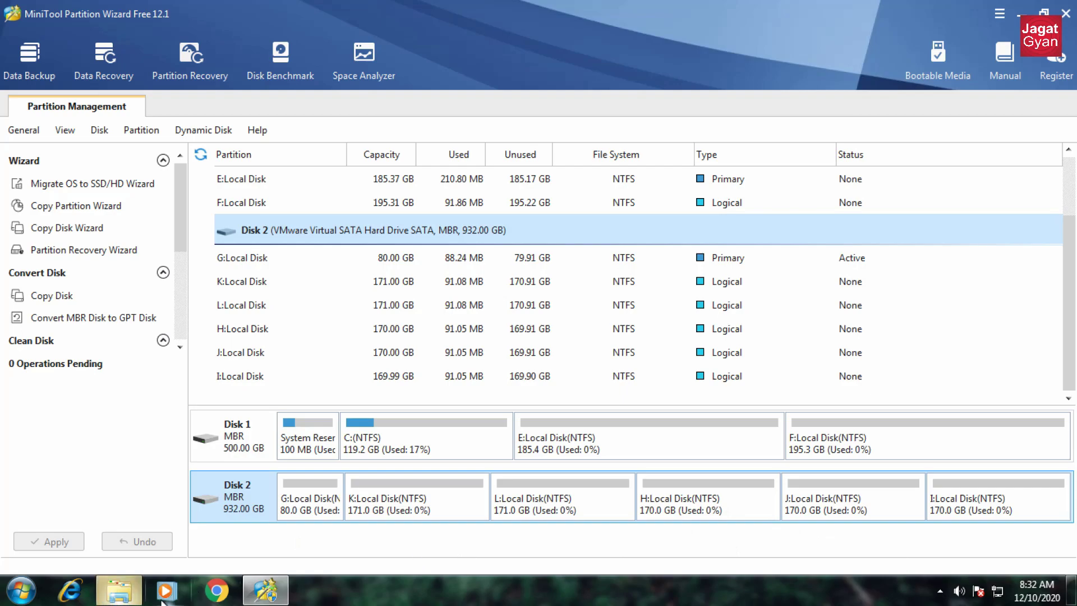
pyautogui.click(324, 396)
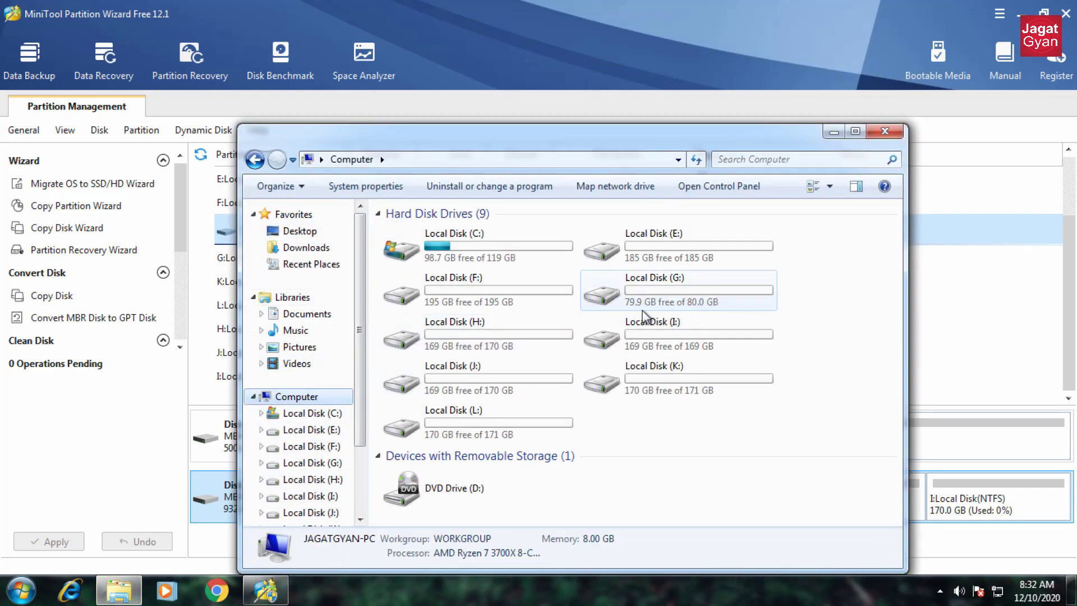
pyautogui.doubleClick(552, 371)
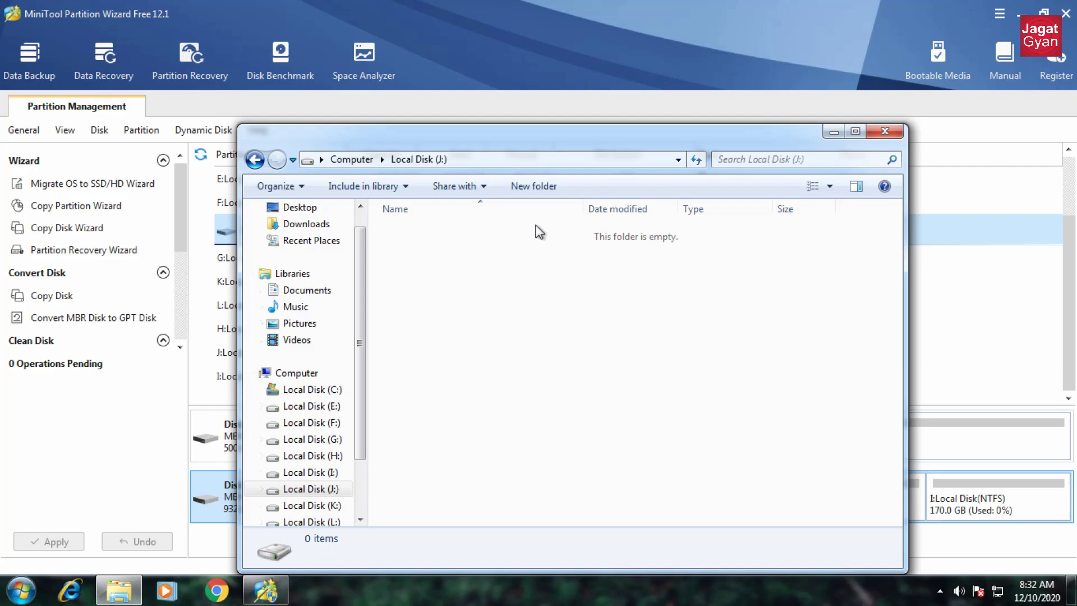
pyautogui.click(550, 187)
pyautogui.click(510, 238)
pyautogui.doubleClick(506, 241)
# - Create a text document named H inside the new folder on J: and close the Explorer window
pyautogui.rightClick(479, 248)
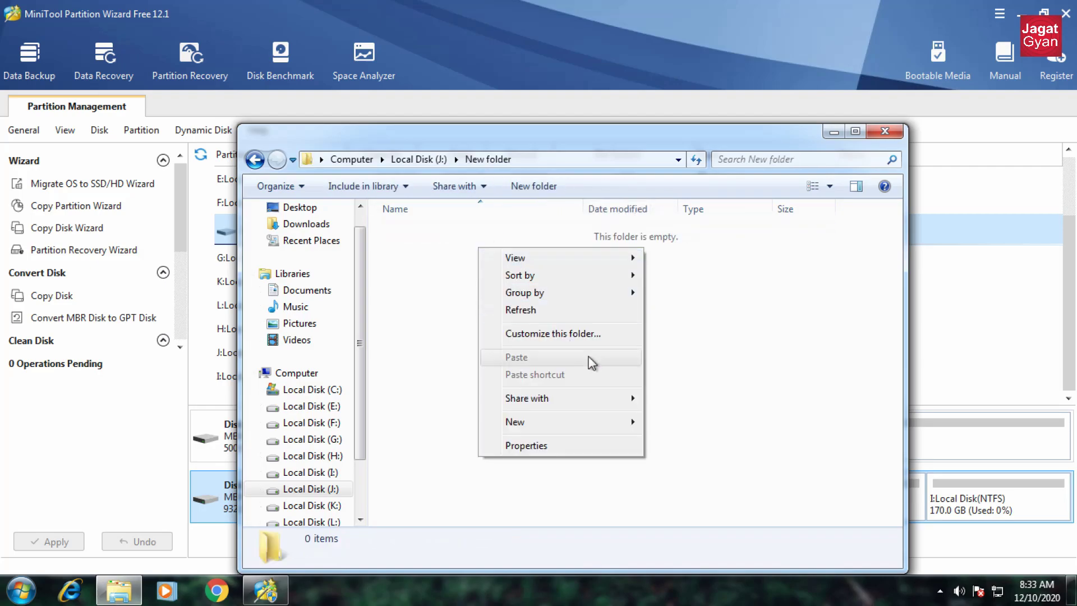
pyautogui.moveTo(591, 424)
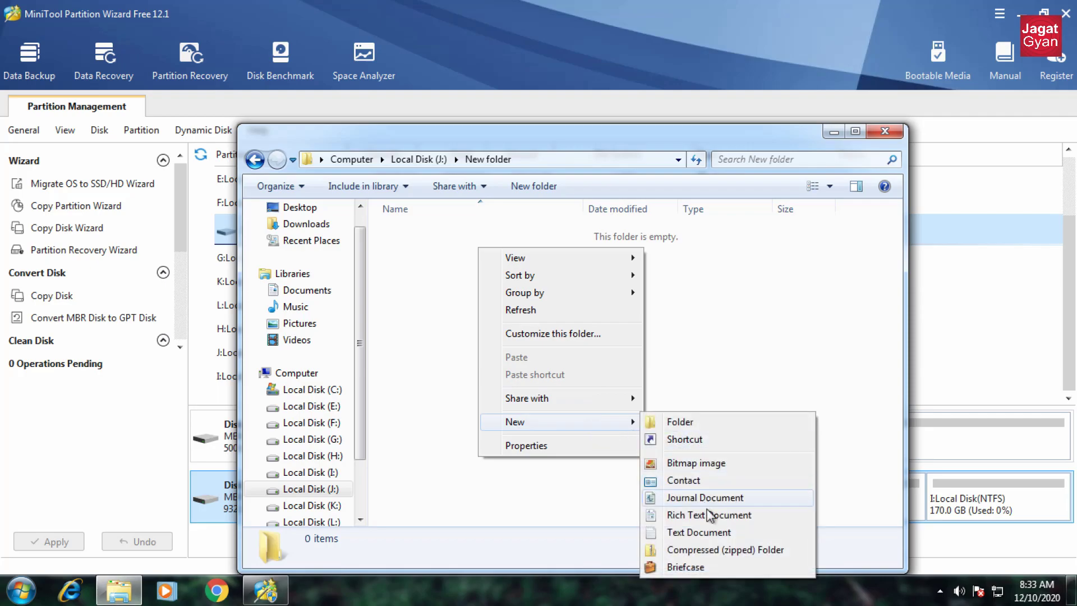
pyautogui.click(698, 532)
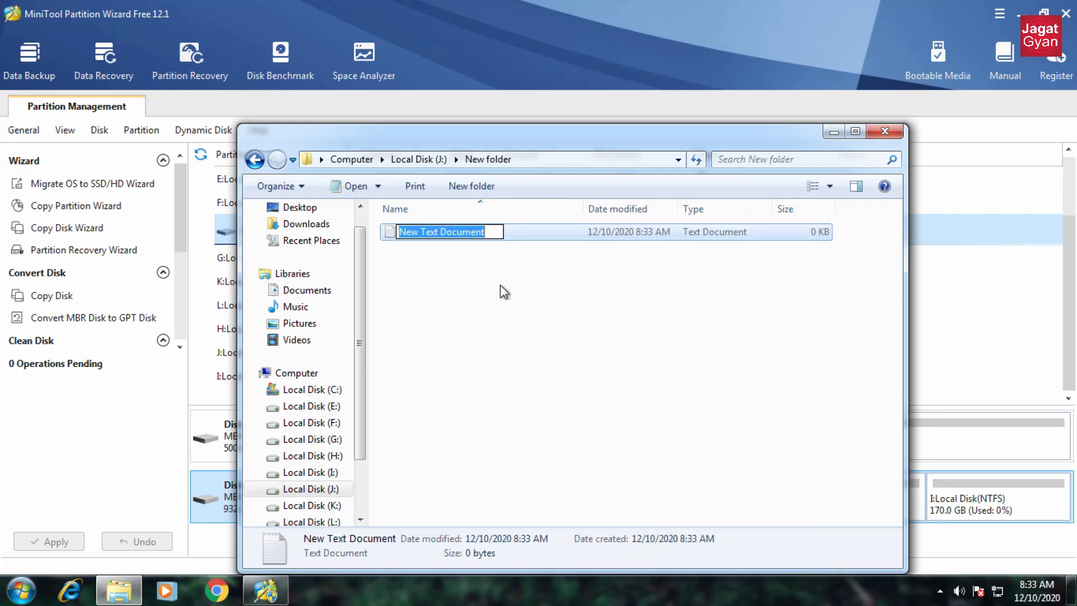
pyautogui.write('H')
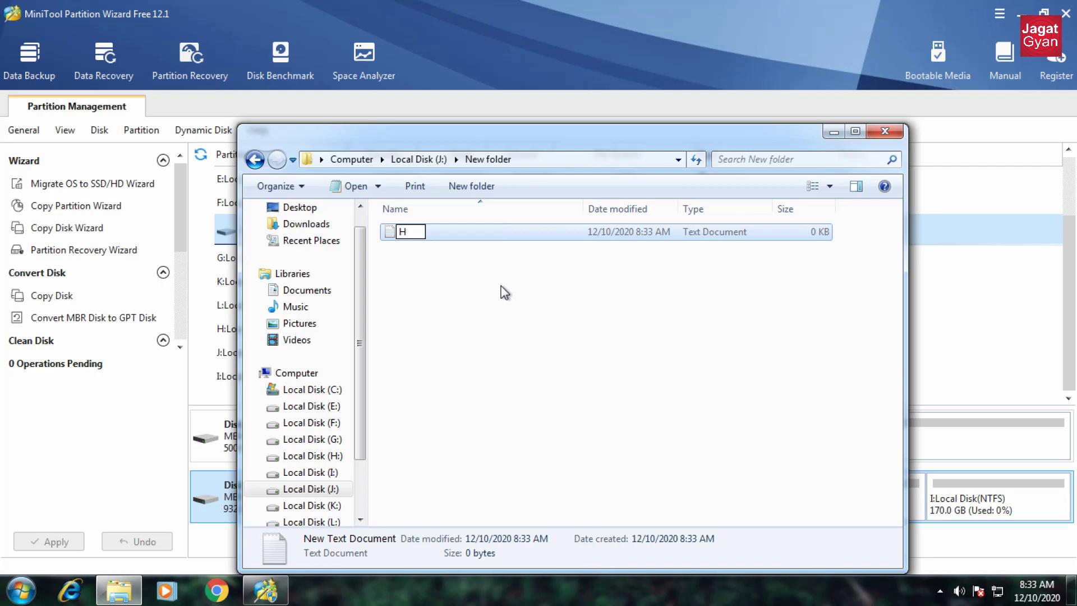
pyautogui.press('Return')
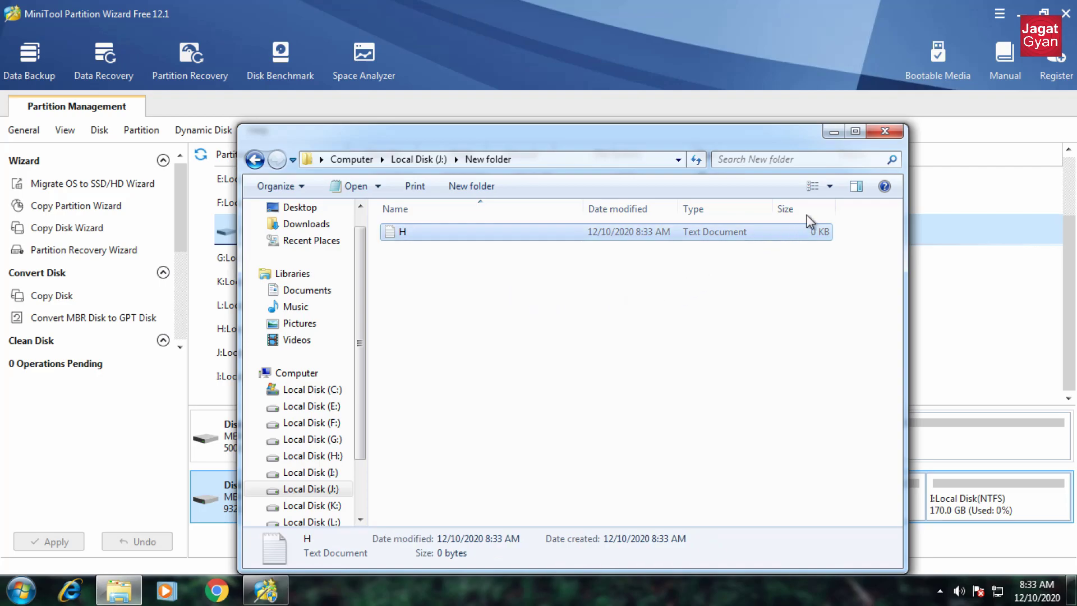
pyautogui.click(359, 161)
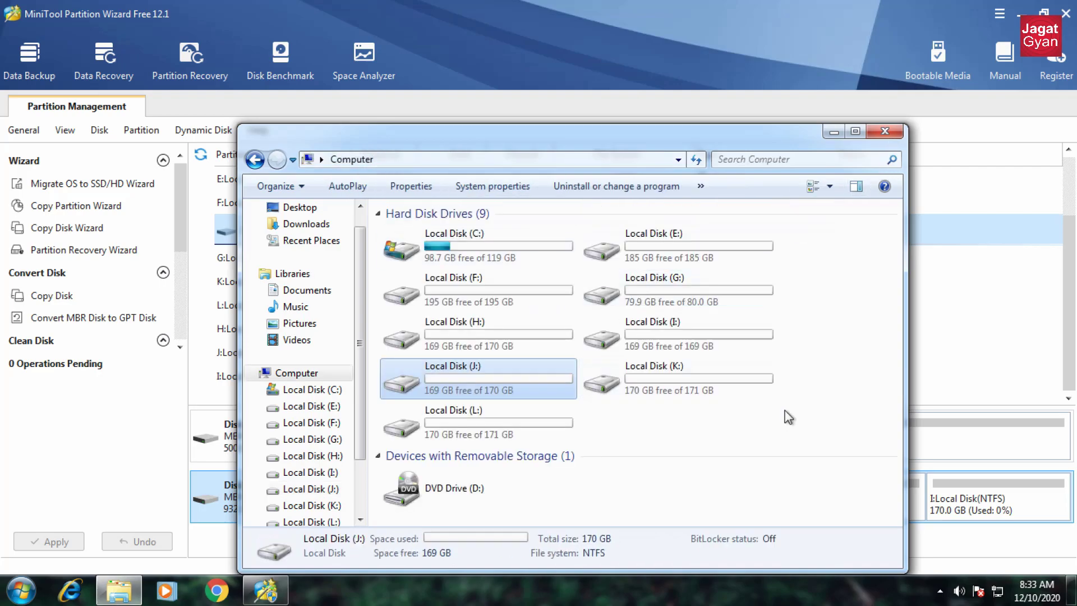
pyautogui.click(885, 131)
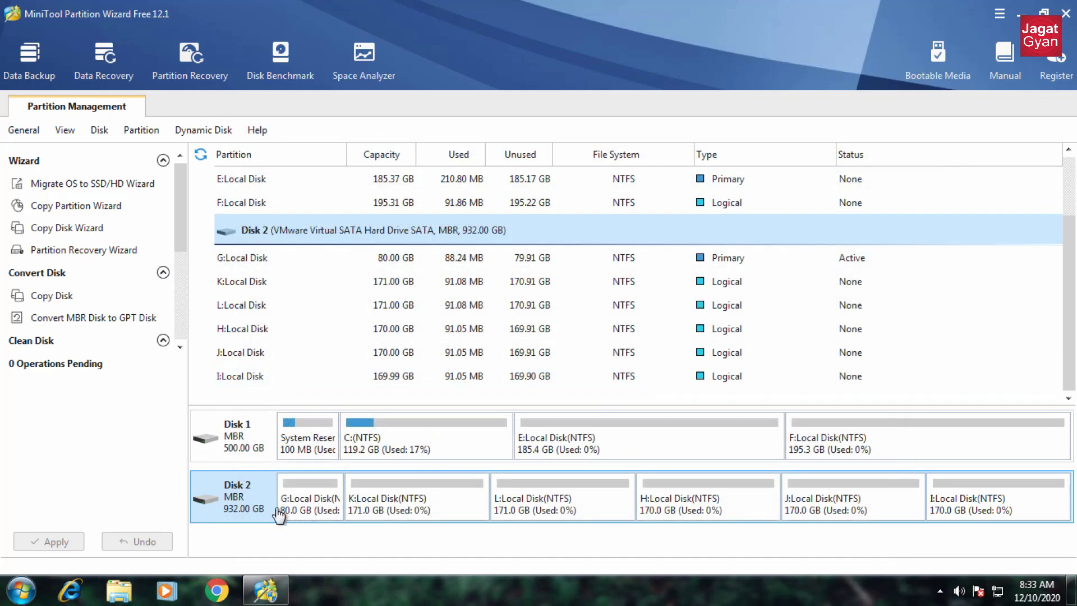
# - Convert Disk 2 from MBR to GPT and apply the pending changes
pyautogui.rightClick(250, 501)
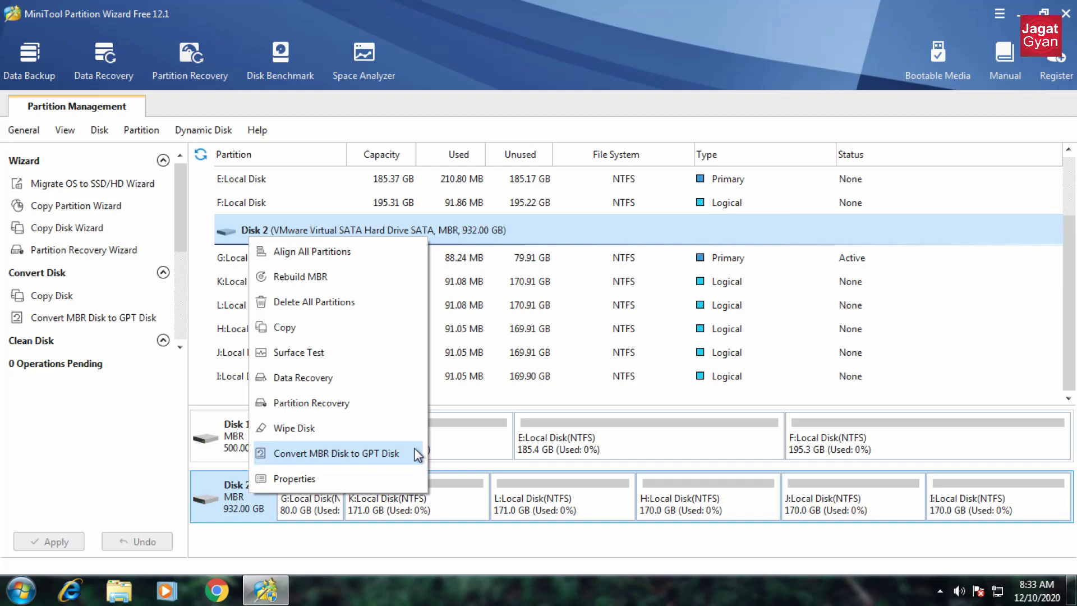
pyautogui.click(336, 453)
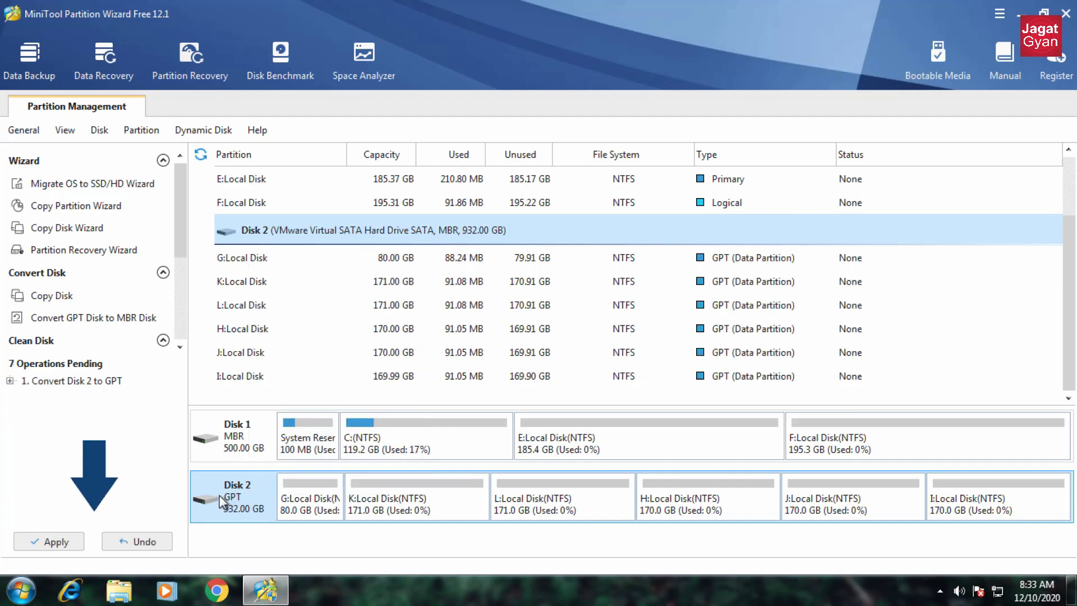
pyautogui.click(79, 541)
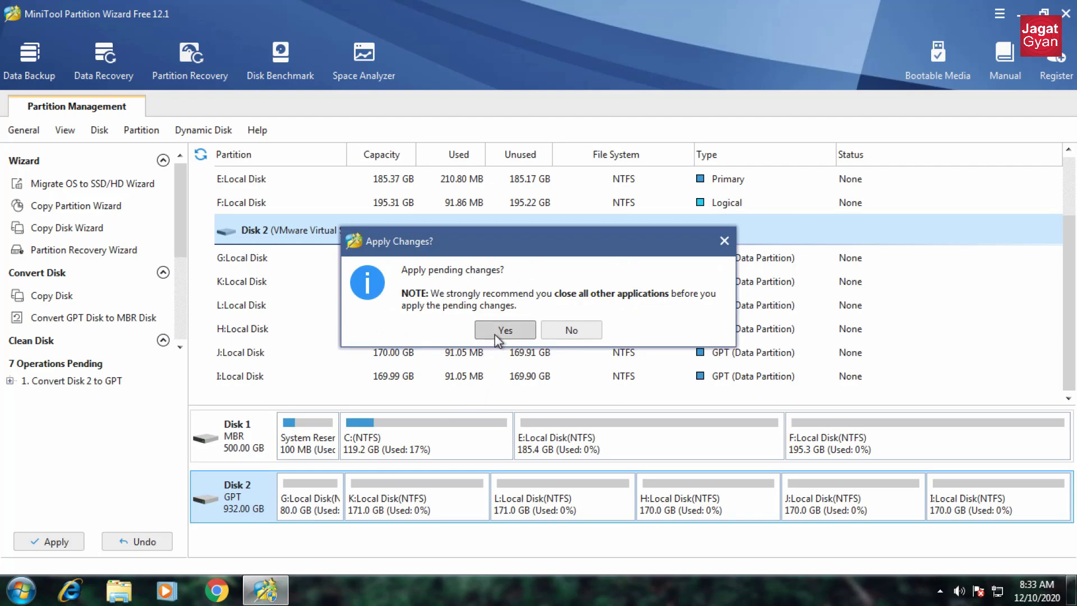
pyautogui.click(496, 333)
pyautogui.click(522, 324)
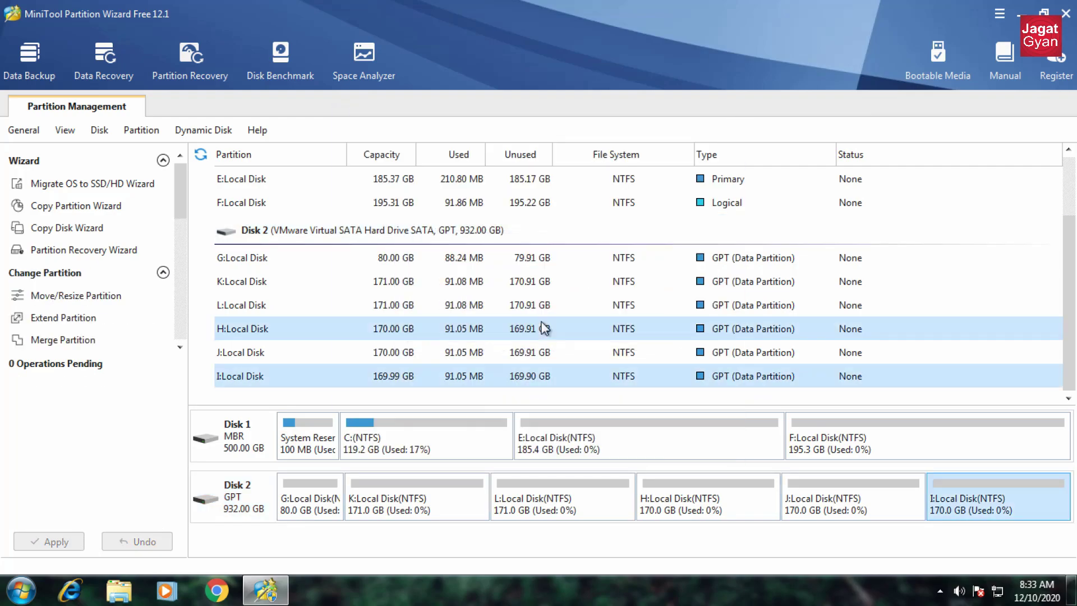
# - Open the new folder on Local Disk (J:) in Windows Explorer to check for the H text document
pyautogui.click(119, 591)
pyautogui.click(296, 397)
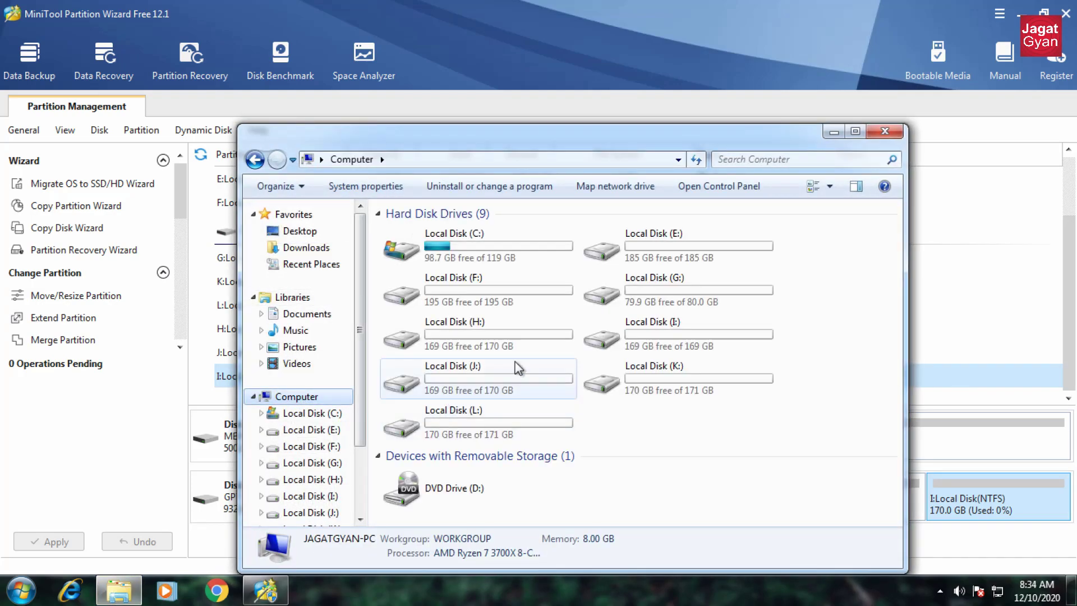
pyautogui.doubleClick(479, 392)
pyautogui.doubleClick(456, 236)
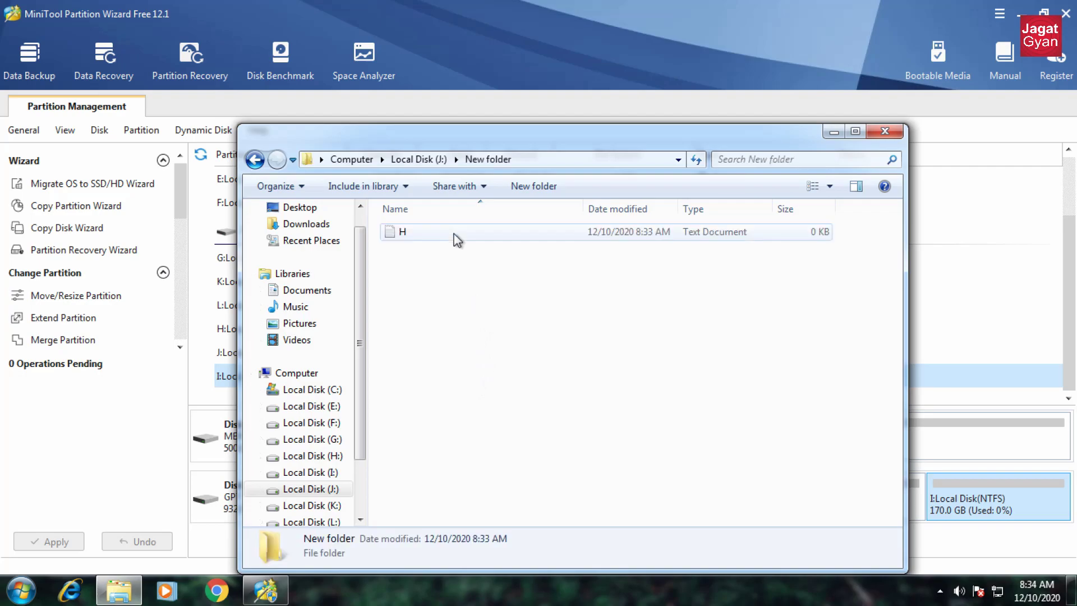
# - Select the H text document, close the Explorer window and examine Disk 2's partition style and its K: partition in the disk map
pyautogui.click(454, 238)
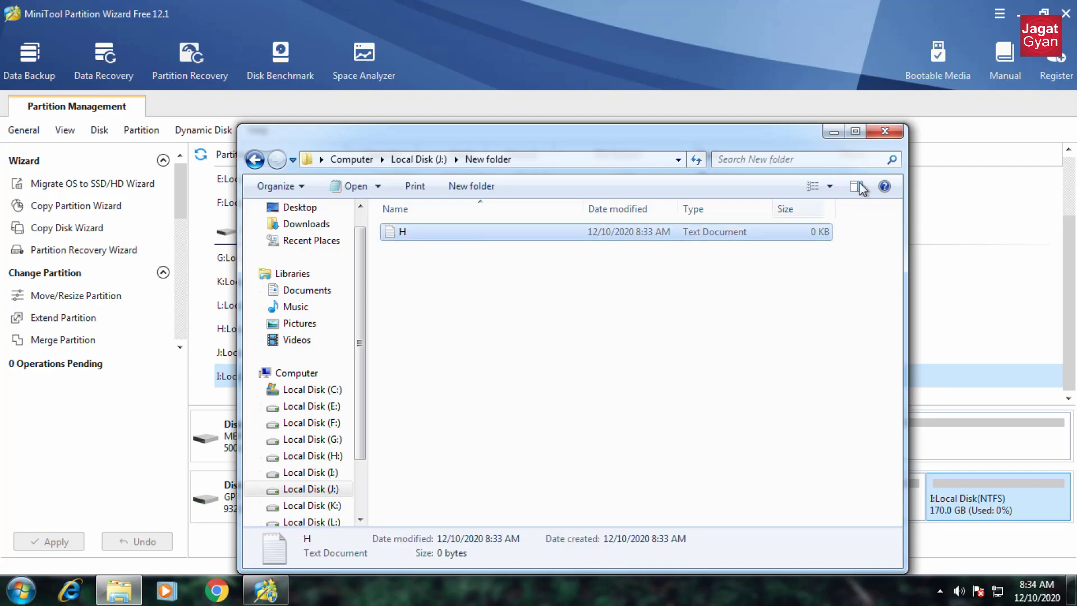
pyautogui.click(884, 134)
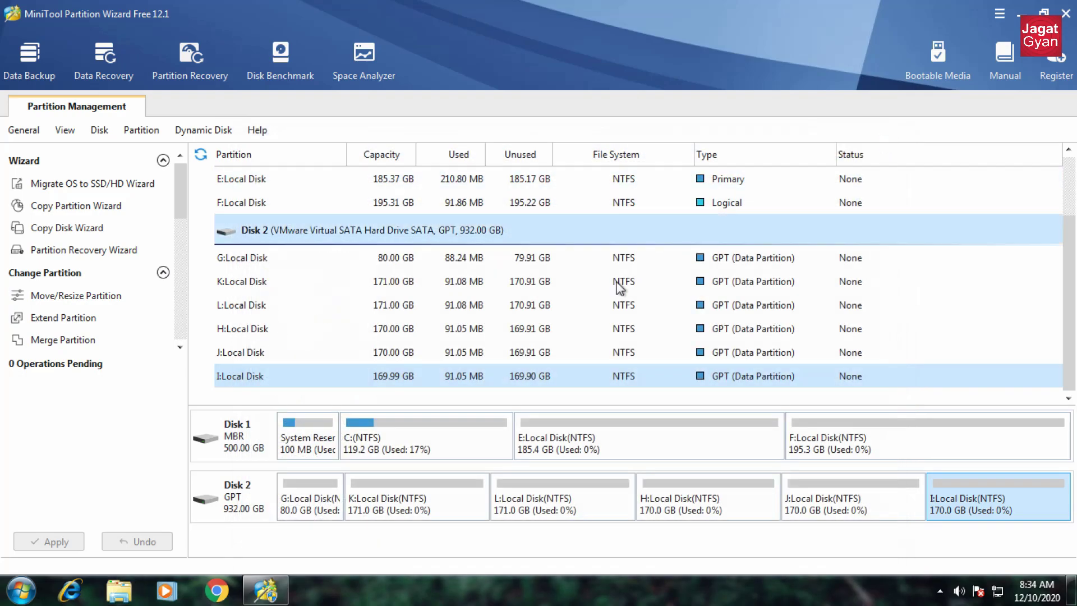
pyautogui.click(270, 496)
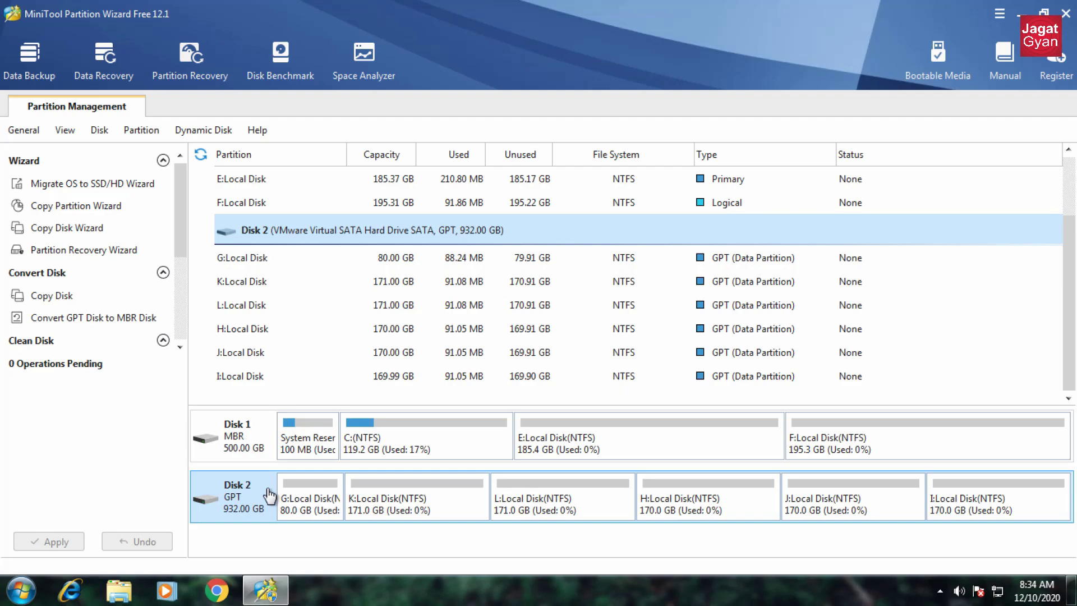
pyautogui.click(398, 497)
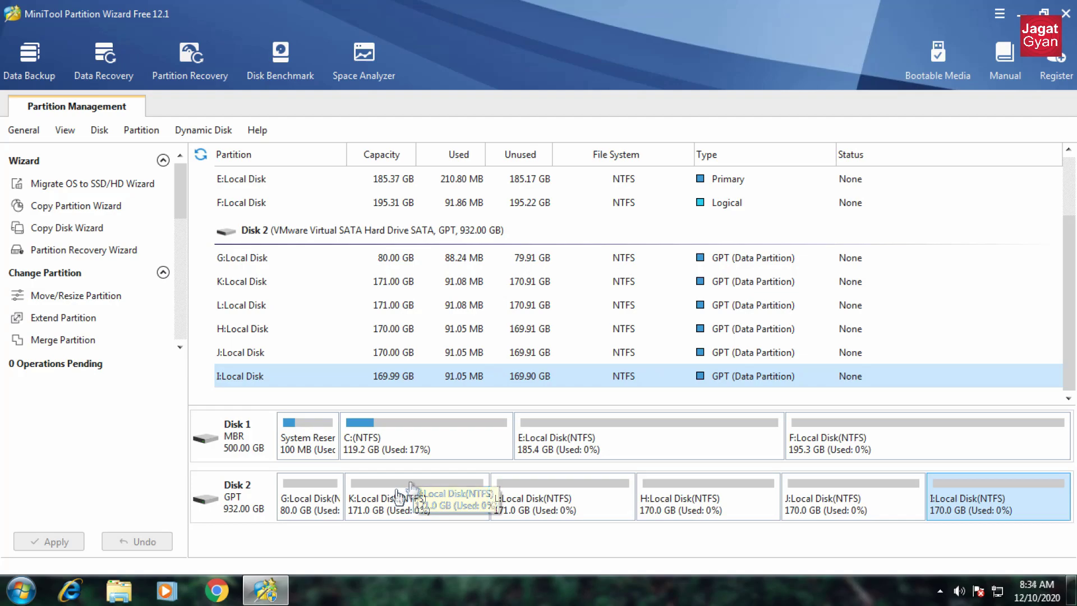
pyautogui.click(235, 511)
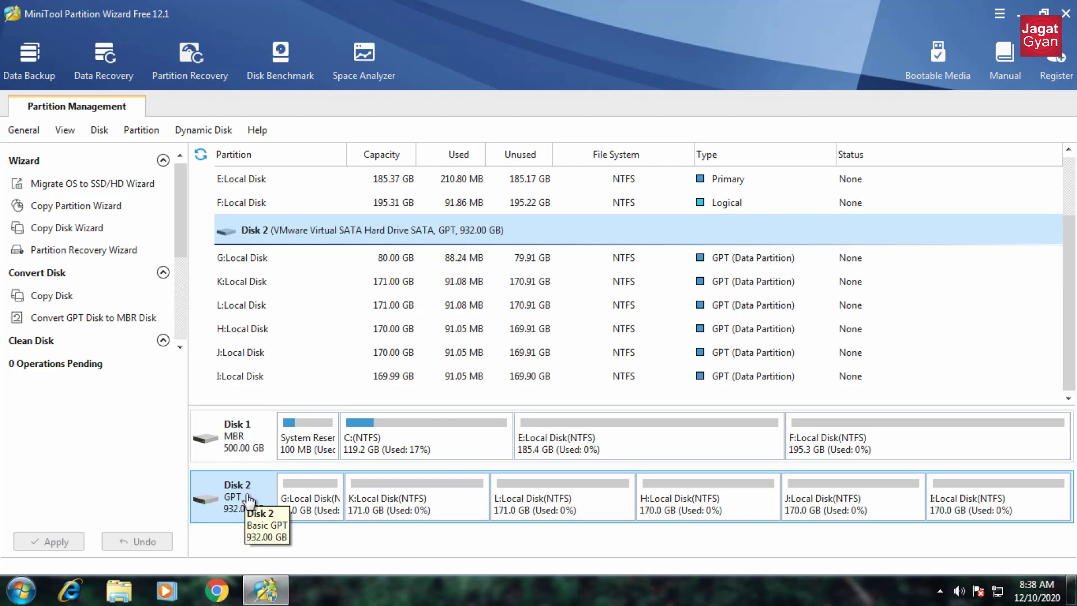
pyautogui.click(418, 508)
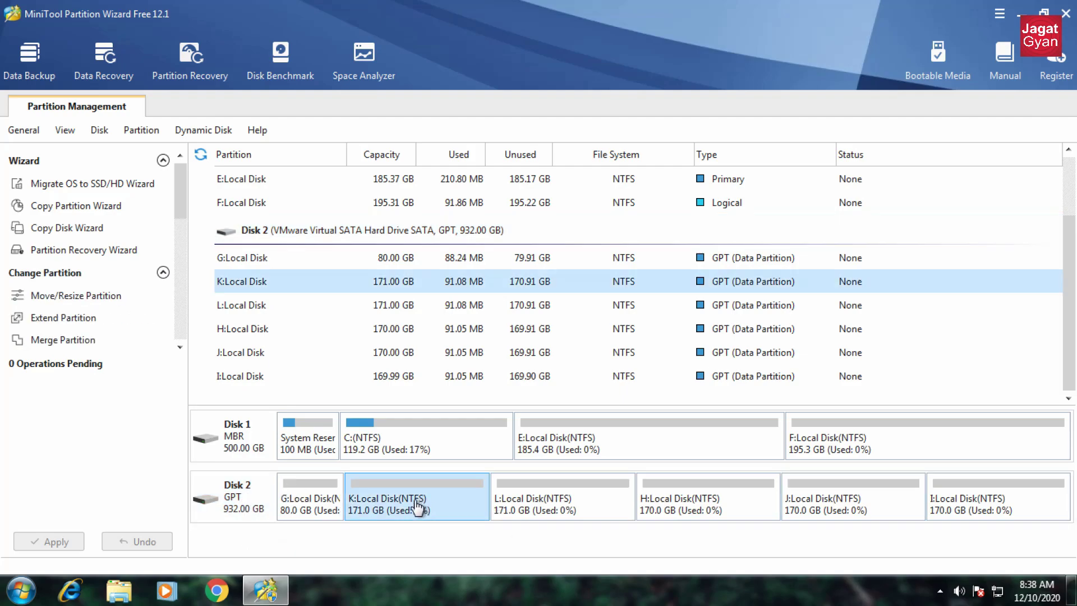
# - Switch to Windows Explorer and open the new folder on Local Disk (J:)
pyautogui.click(121, 592)
pyautogui.click(296, 396)
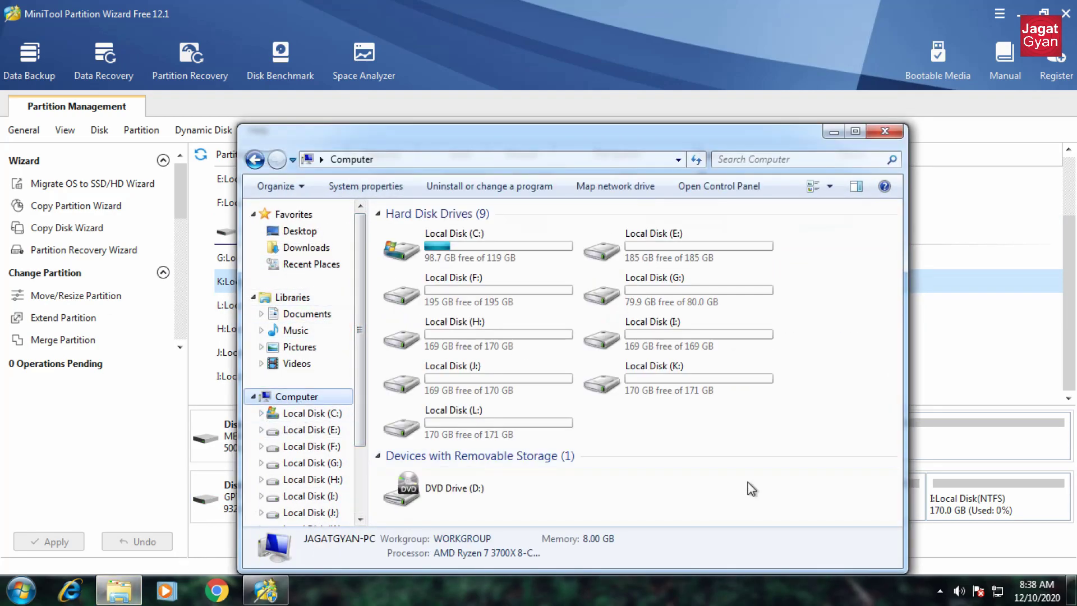
pyautogui.doubleClick(486, 387)
pyautogui.doubleClick(444, 232)
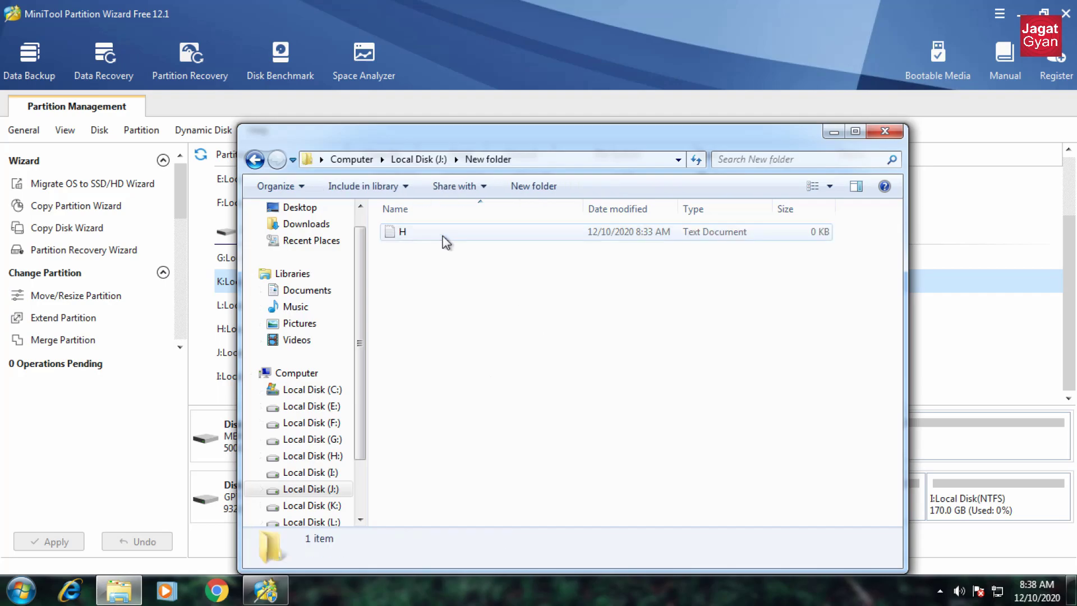
# - Create a text document named N beside the H document and close the Explorer window
pyautogui.rightClick(561, 279)
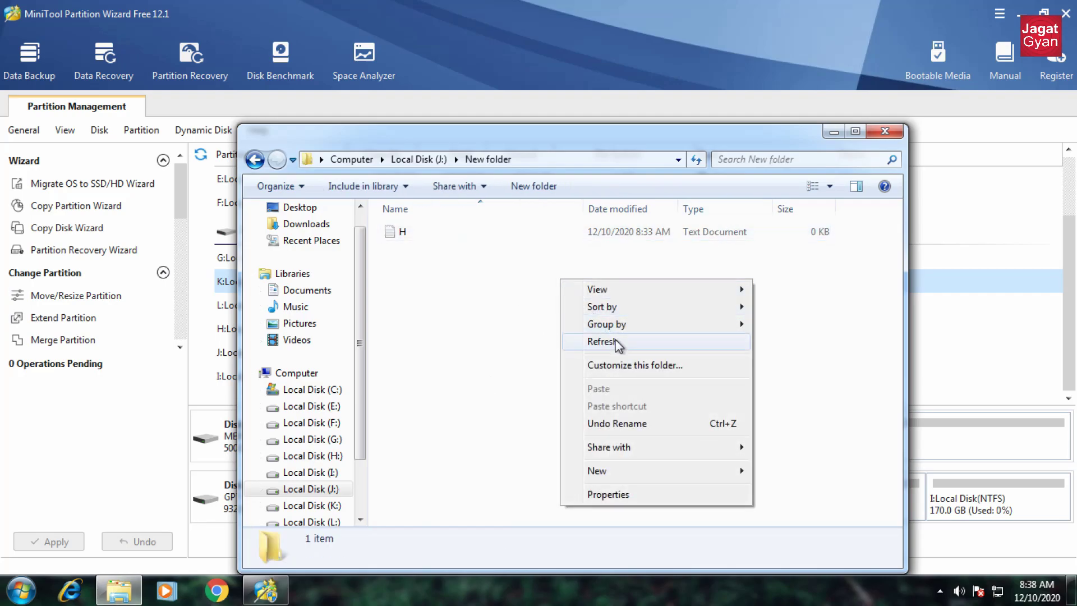
pyautogui.moveTo(684, 472)
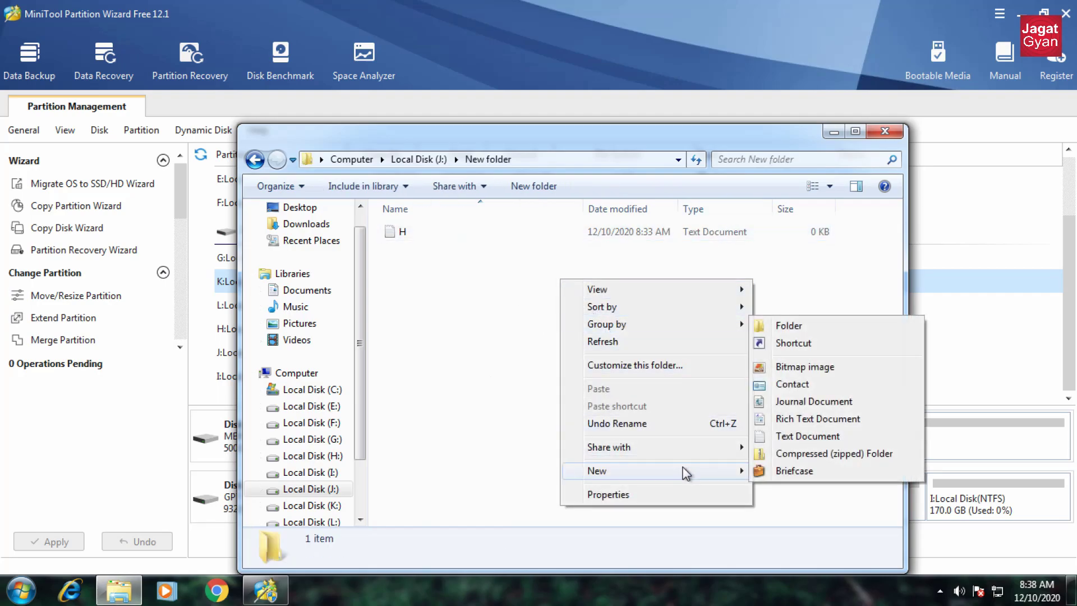
pyautogui.click(803, 438)
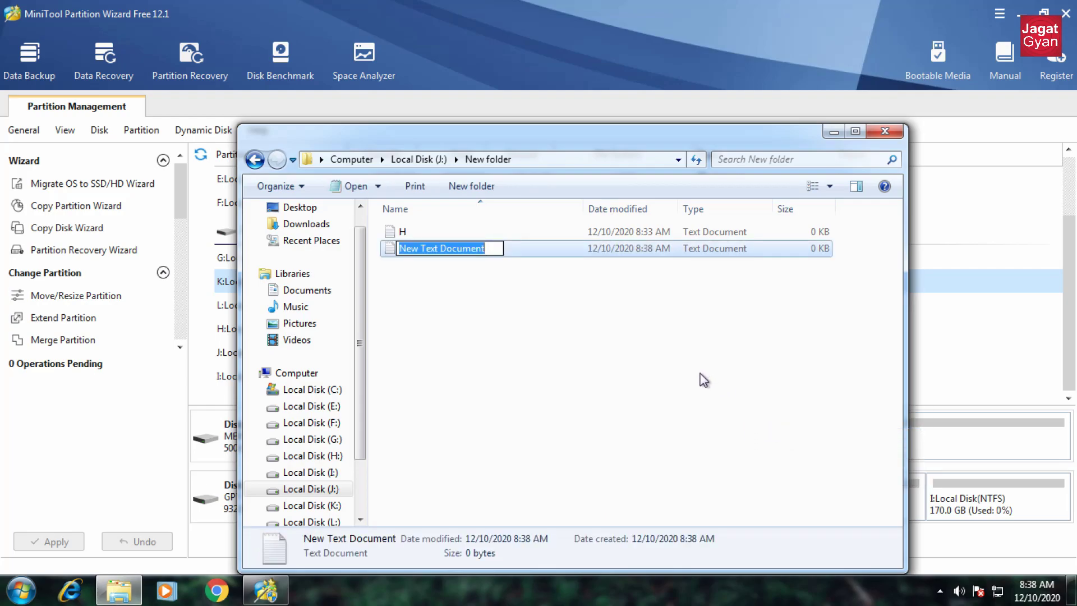
pyautogui.write('N')
pyautogui.press('Return')
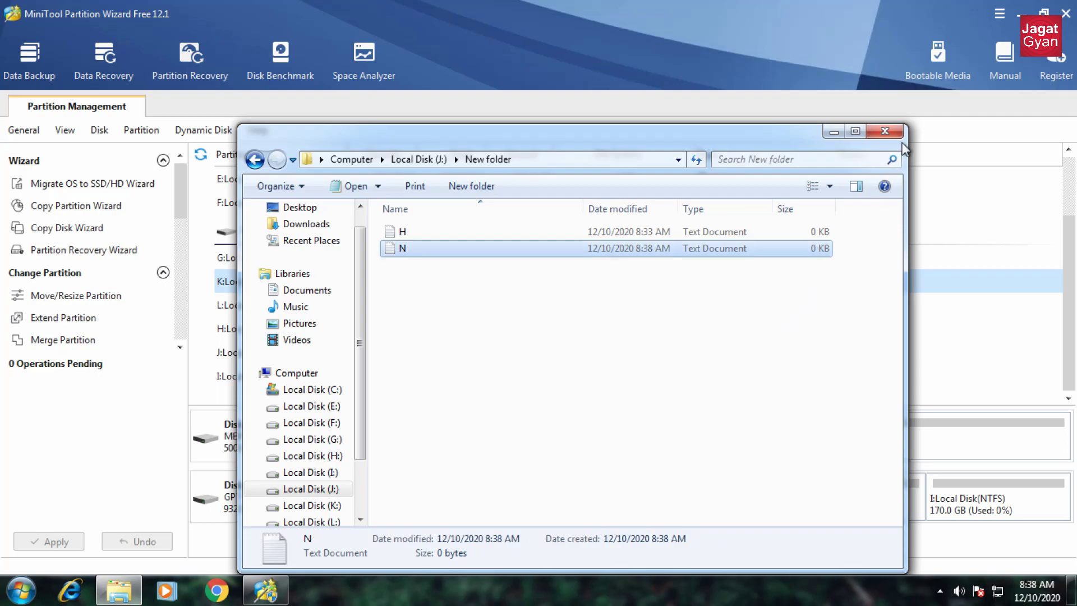
pyautogui.click(885, 131)
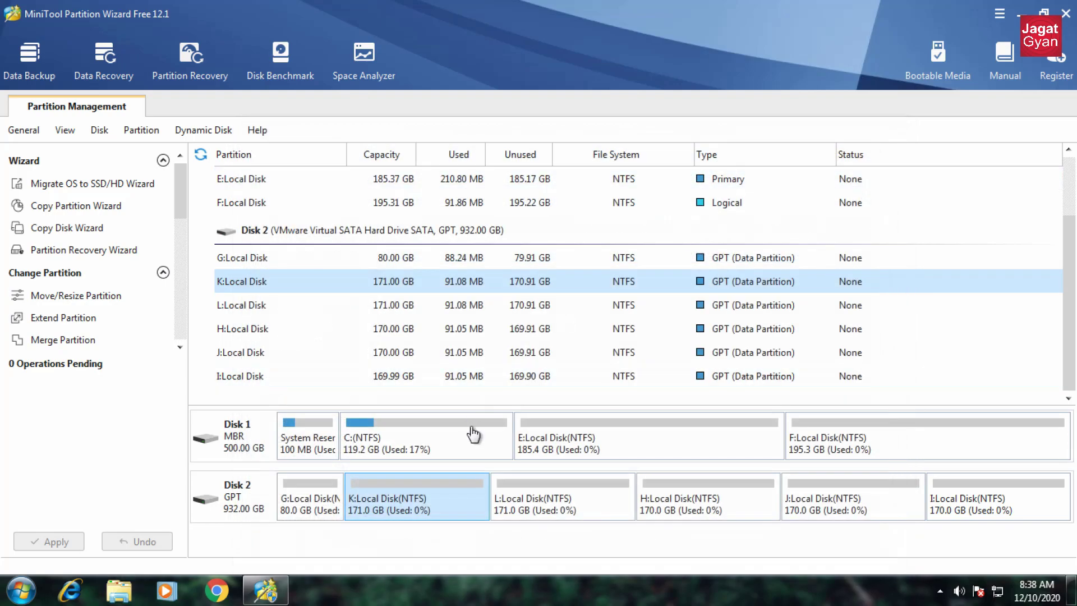
# - Convert Disk 2 from GPT to MBR and apply the pending changes
pyautogui.click(260, 512)
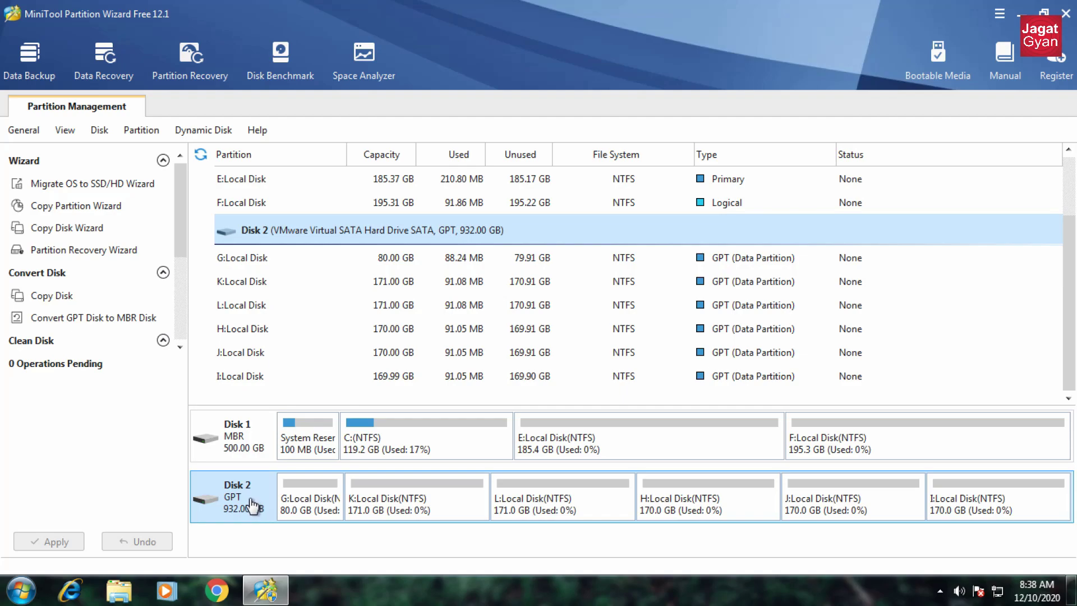
pyautogui.rightClick(256, 496)
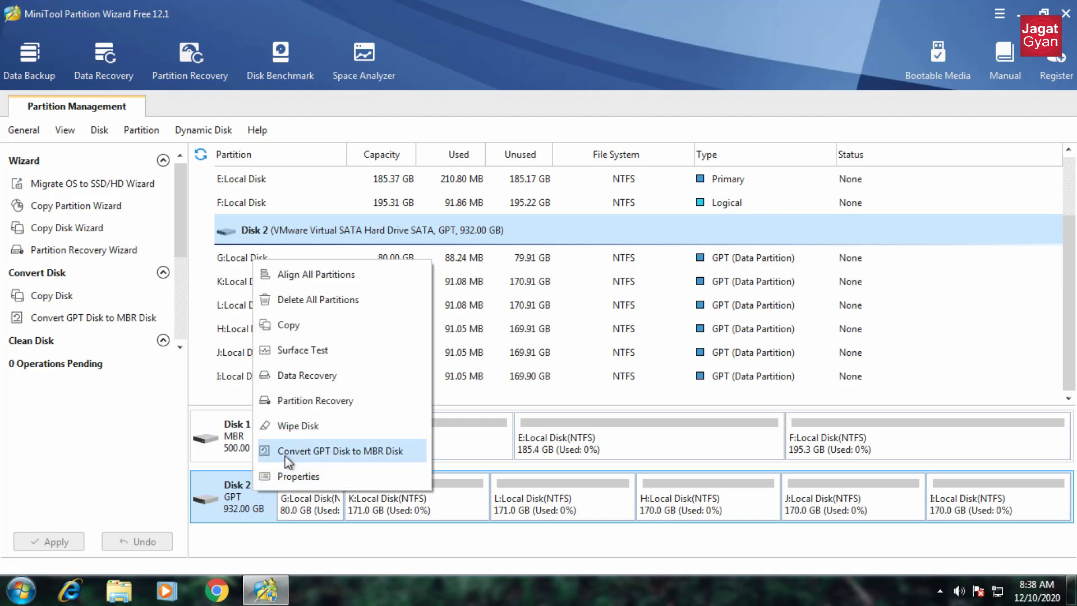
pyautogui.click(399, 453)
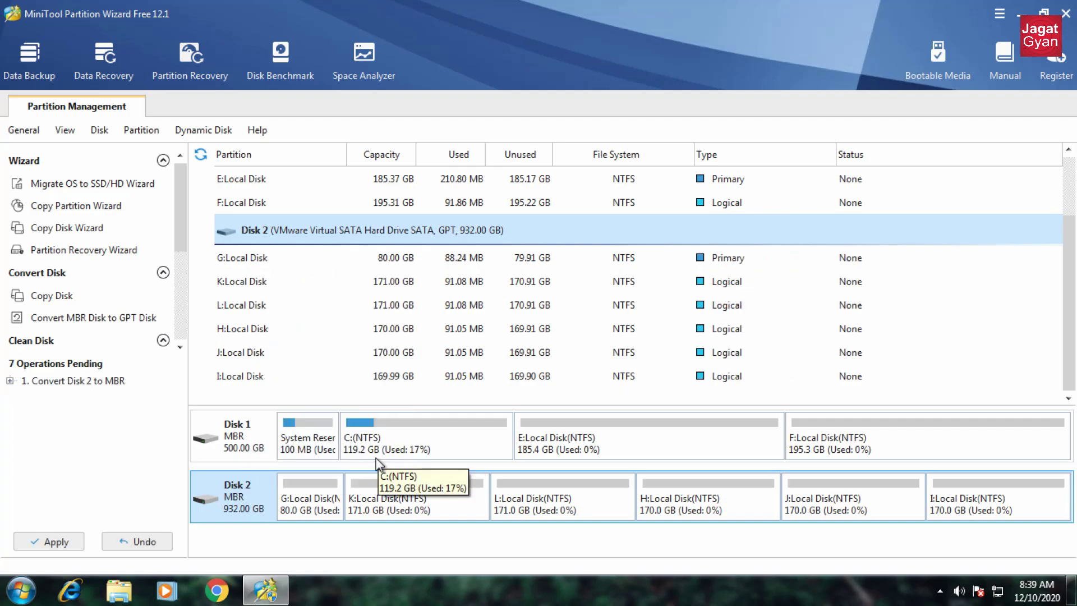
pyautogui.click(55, 543)
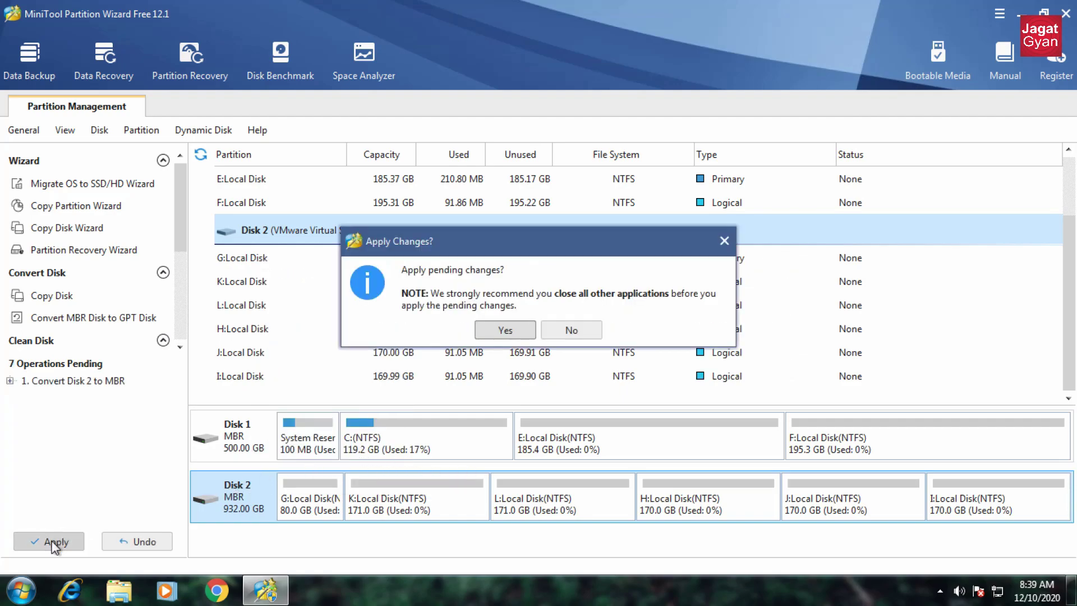
pyautogui.click(505, 331)
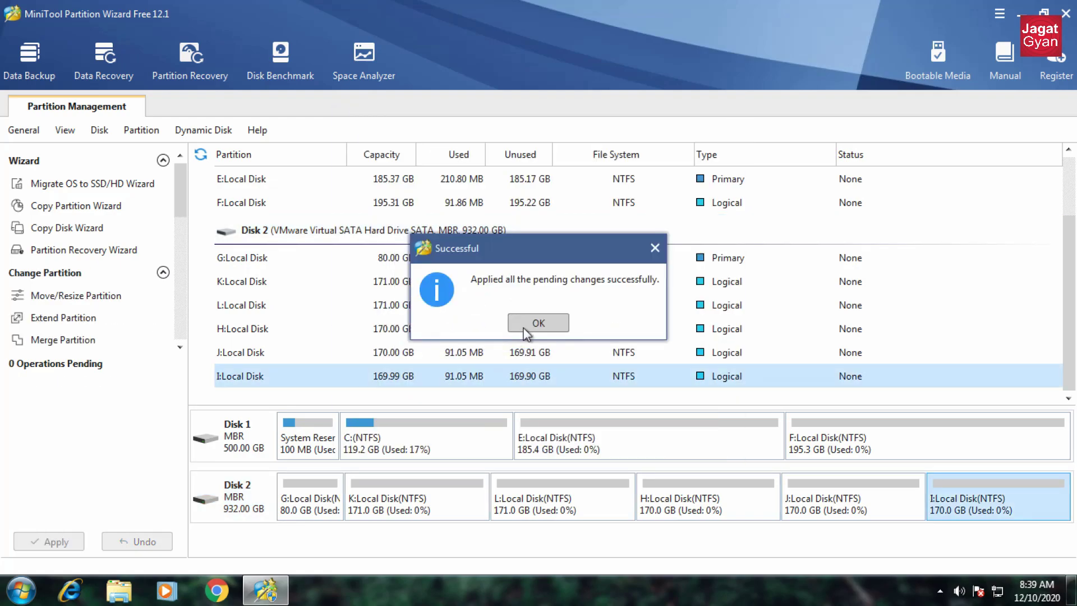
pyautogui.click(527, 331)
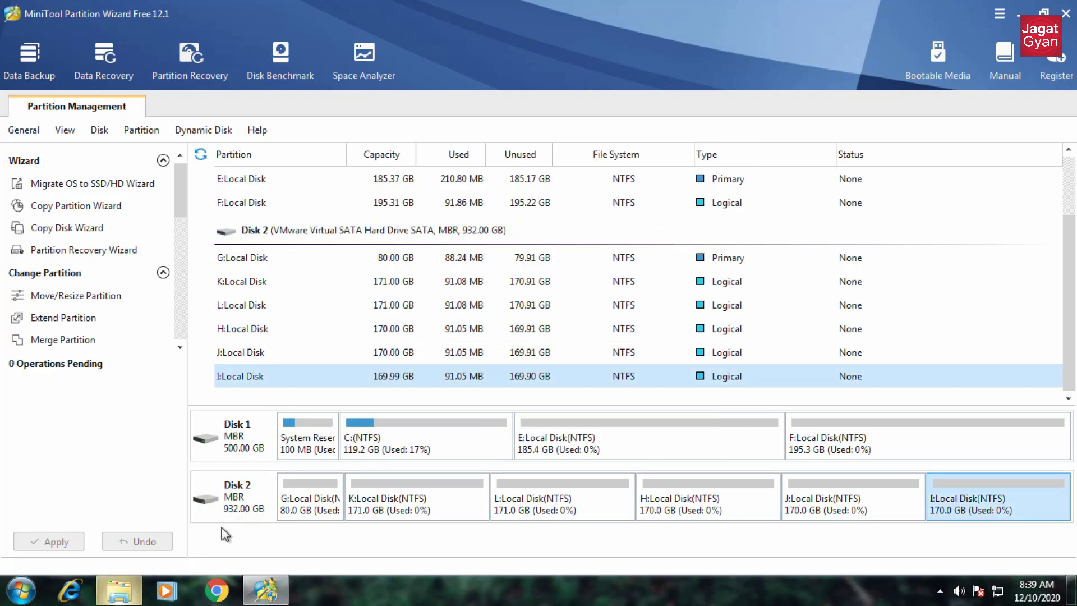
# - Check the new folder on Local Disk (J:) in Windows Explorer for the H and N text documents, and close the window
pyautogui.click(119, 590)
pyautogui.click(306, 397)
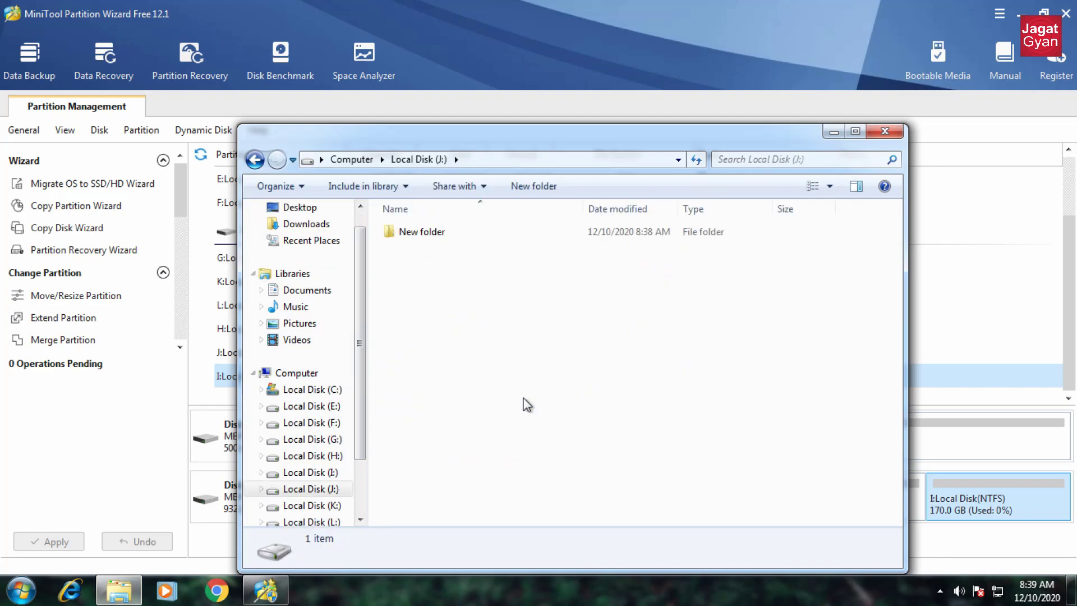
pyautogui.doubleClick(447, 239)
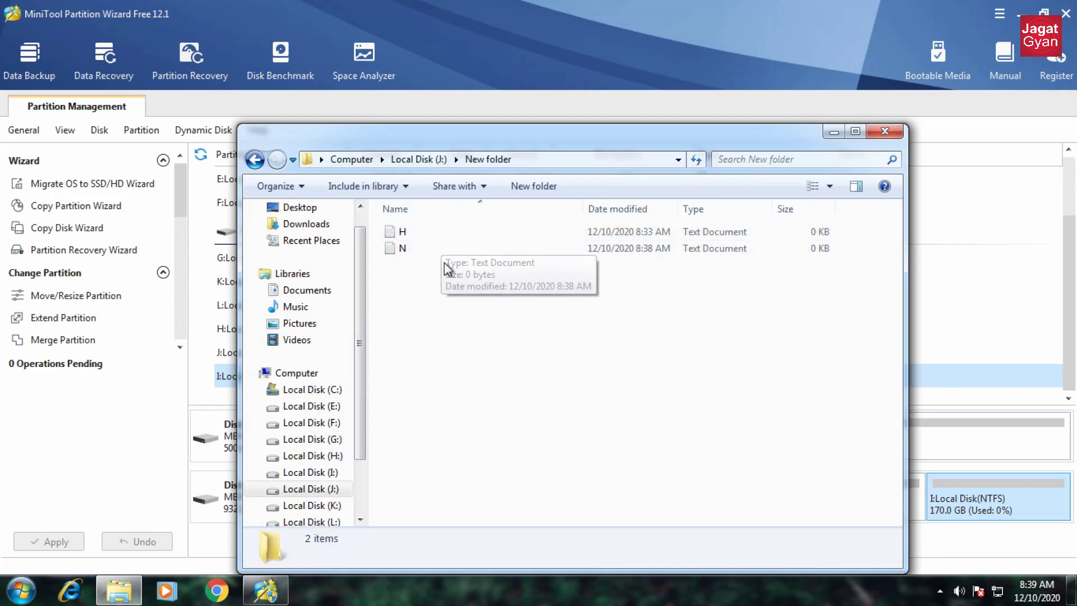
pyautogui.moveTo(463, 313); pyautogui.dragTo(519, 242)
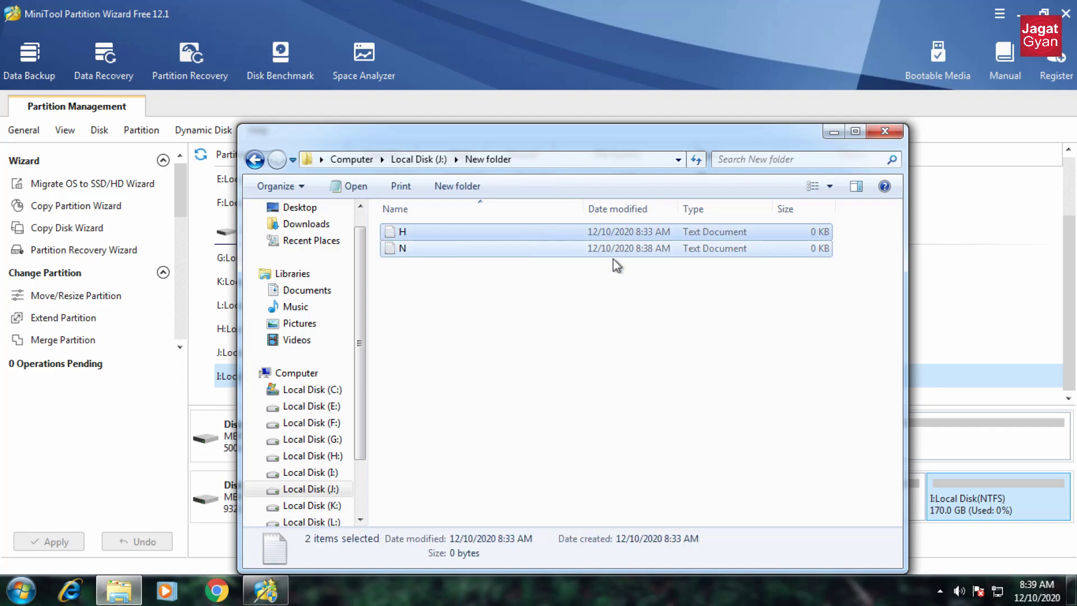
pyautogui.click(894, 135)
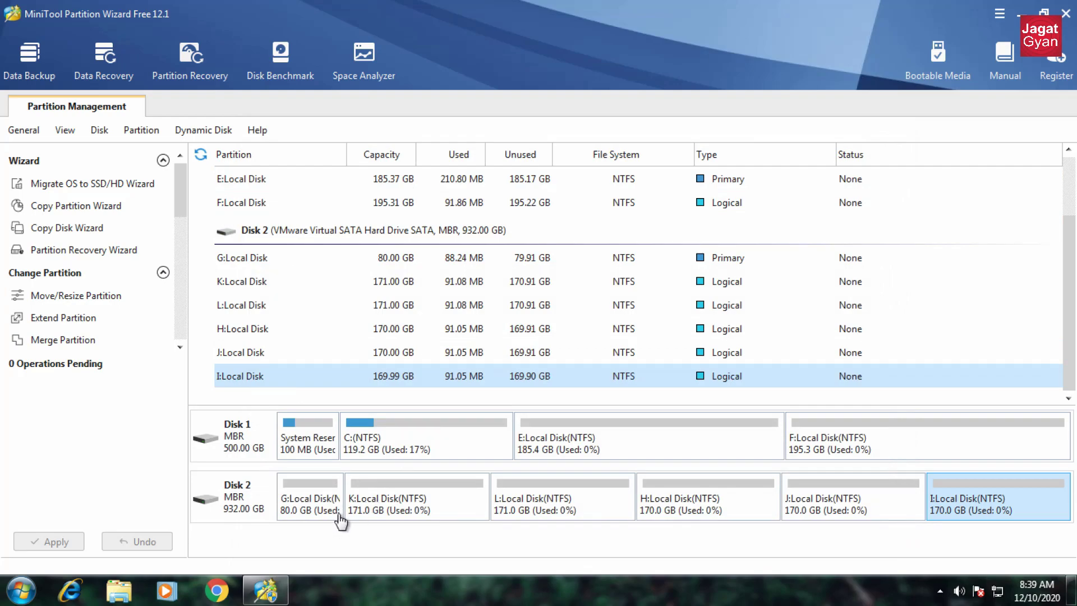
pyautogui.click(366, 513)
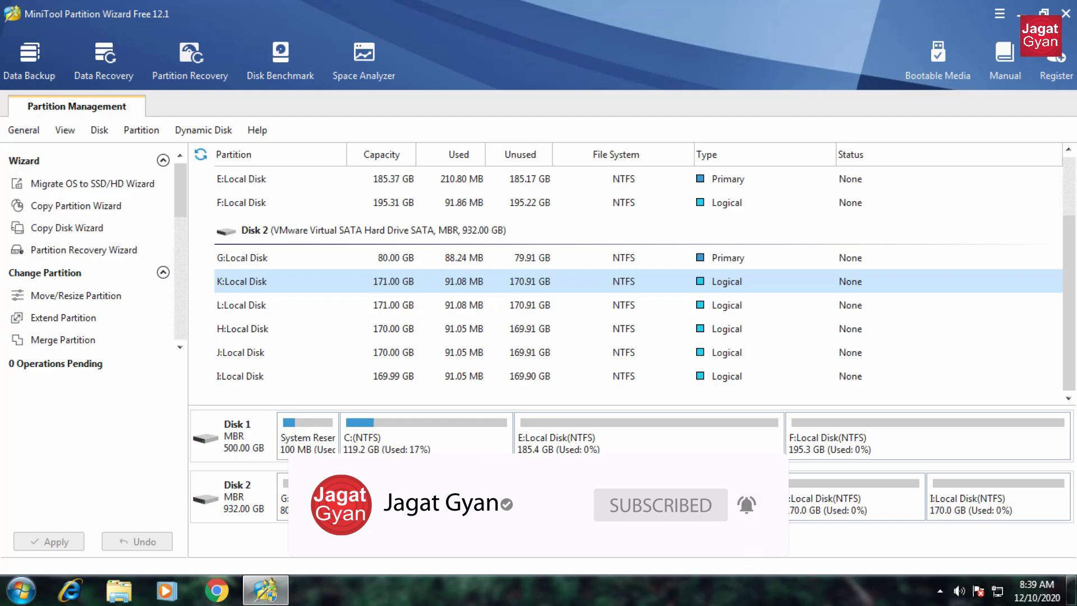
pyautogui.click(451, 449)
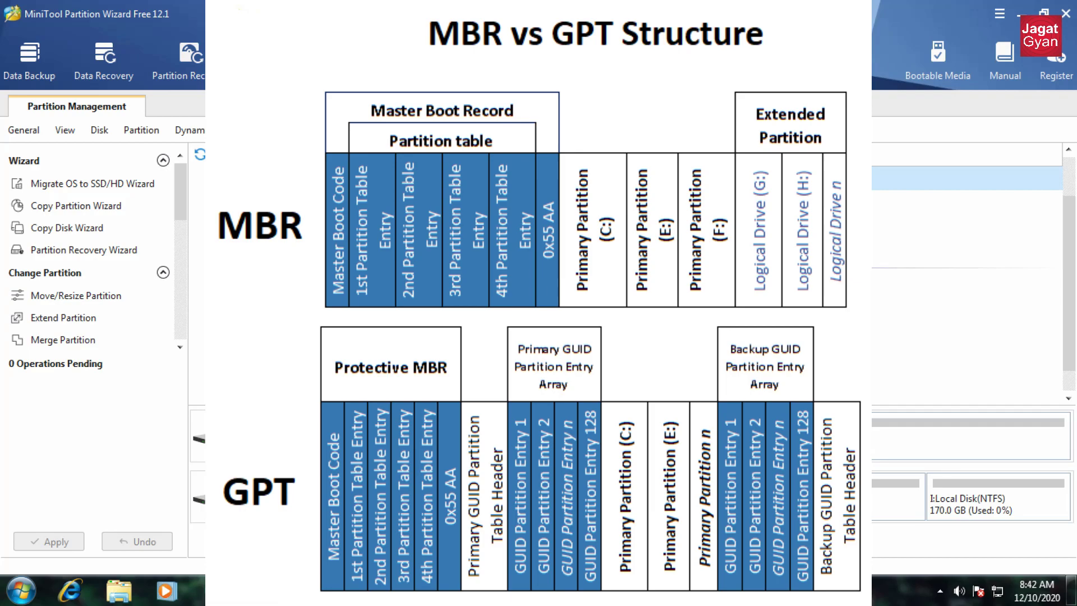
pyautogui.click(197, 436)
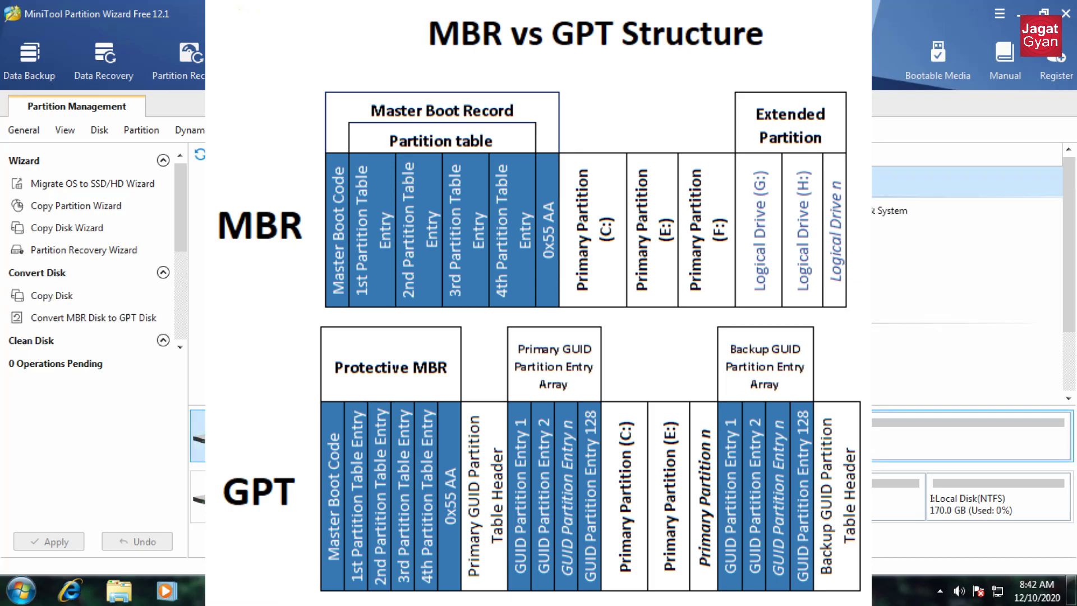